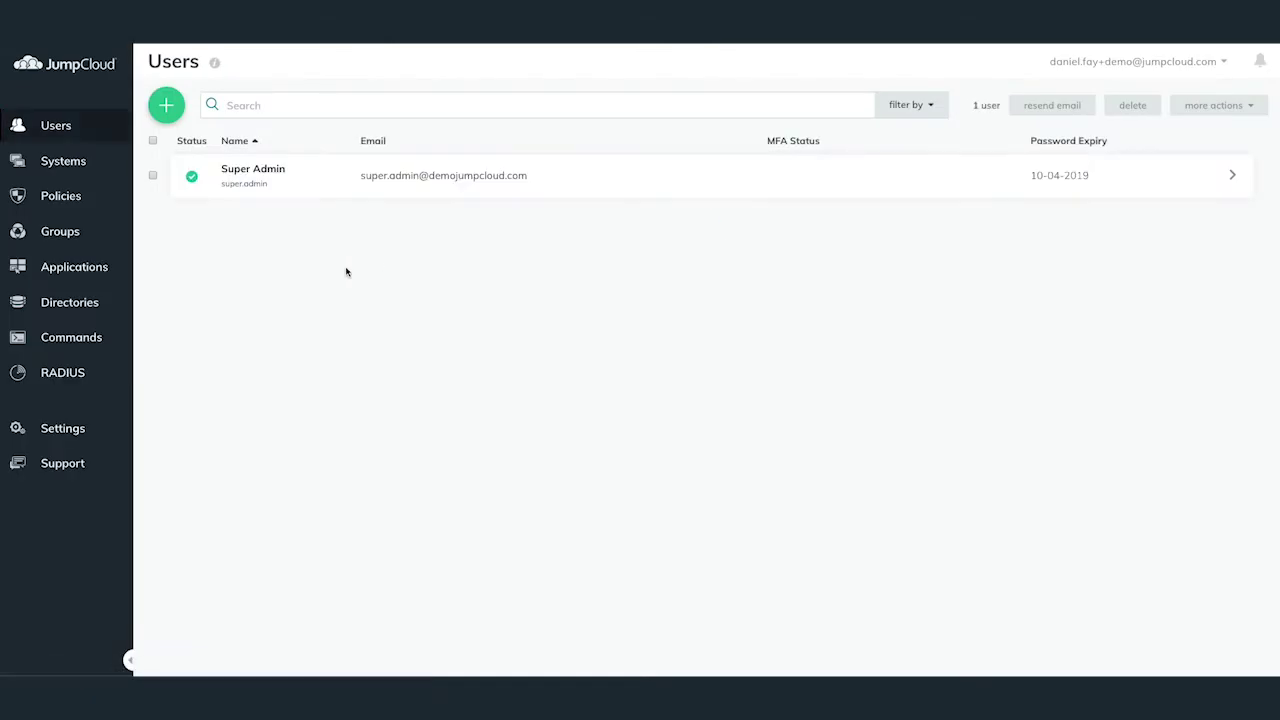
Add a new G Suite directory from the Directories page to begin Google authorisation.
{"action": "left_click", "coordinate": [59, 306]}
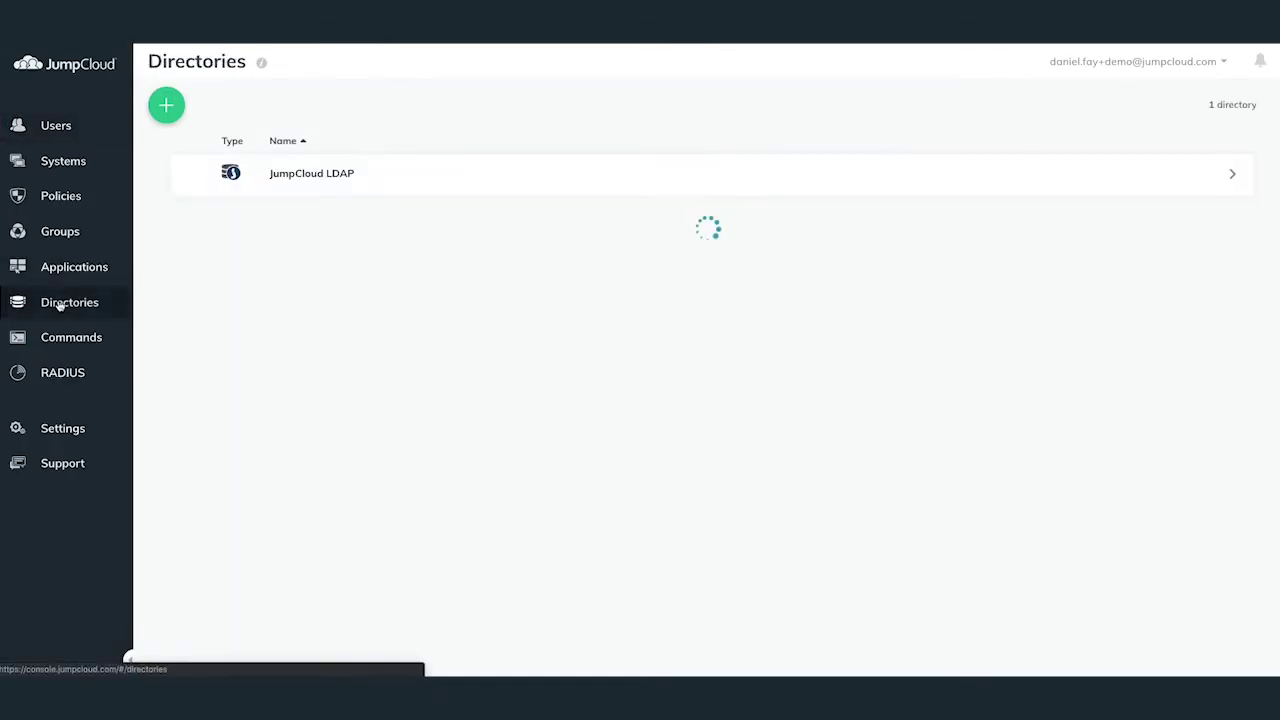
{"action": "left_click", "coordinate": [160, 114]}
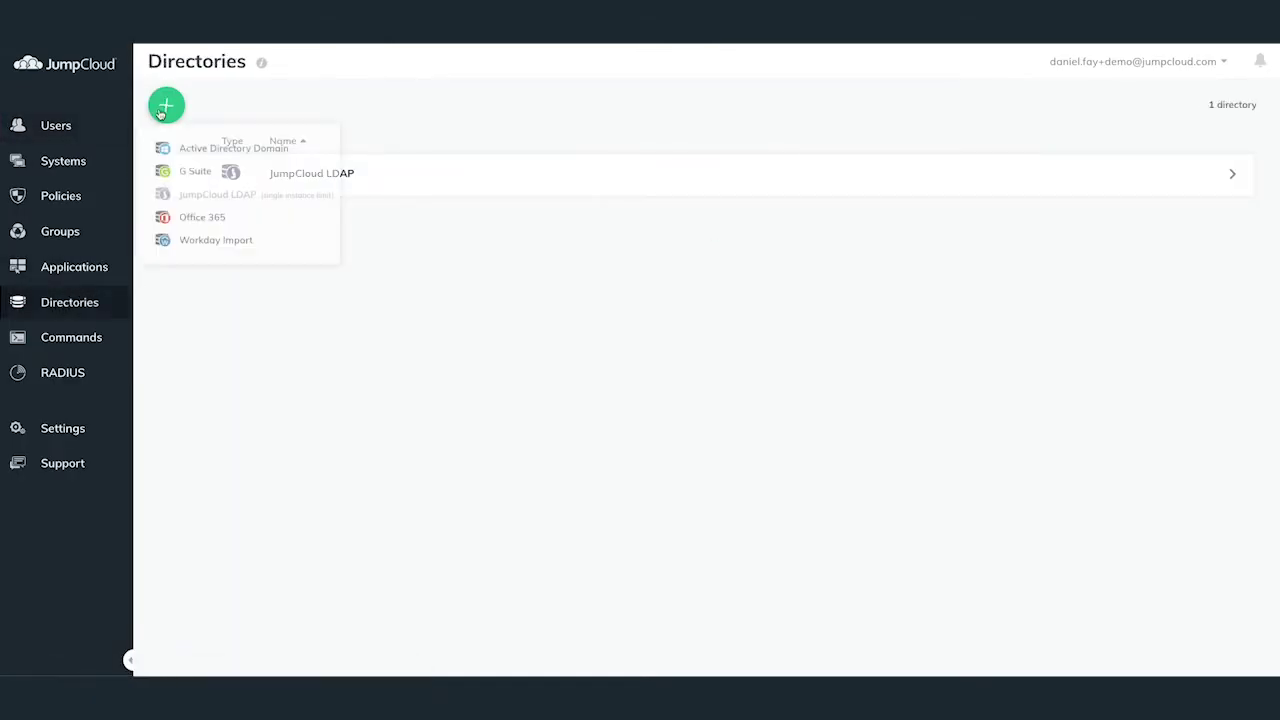
{"action": "left_click", "coordinate": [188, 171]}
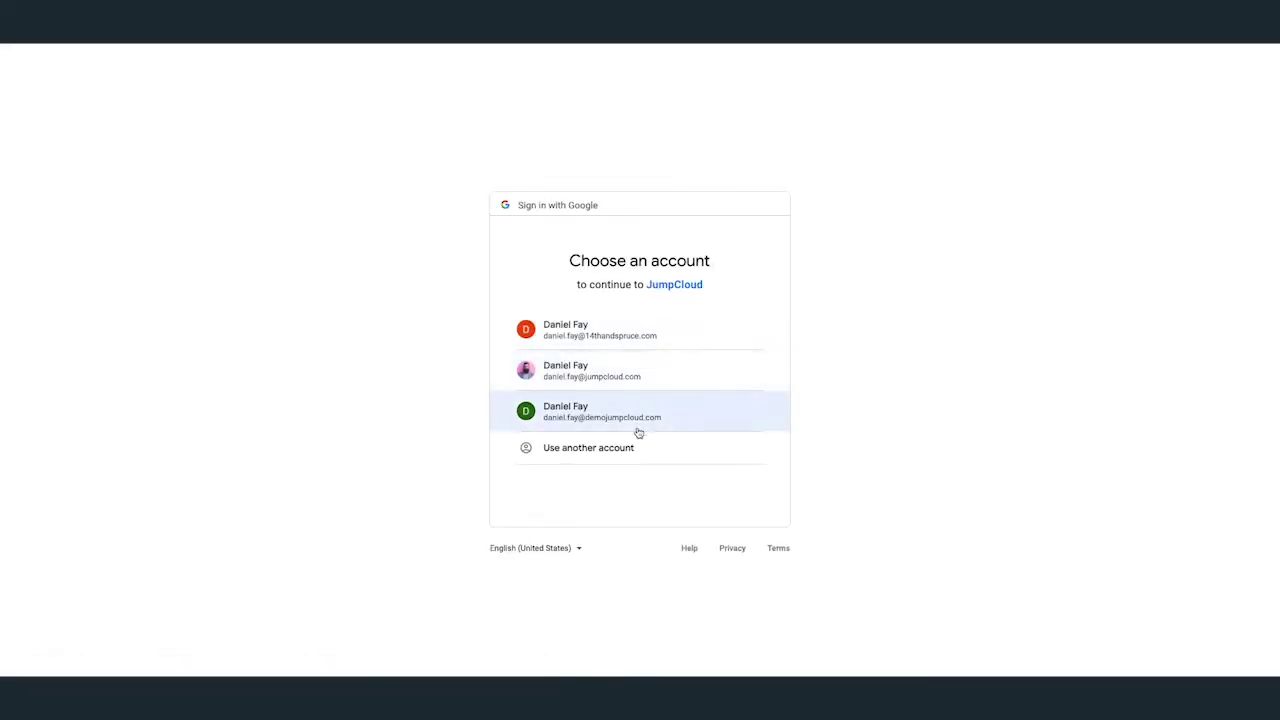
{"action": "left_click", "coordinate": [638, 431]}
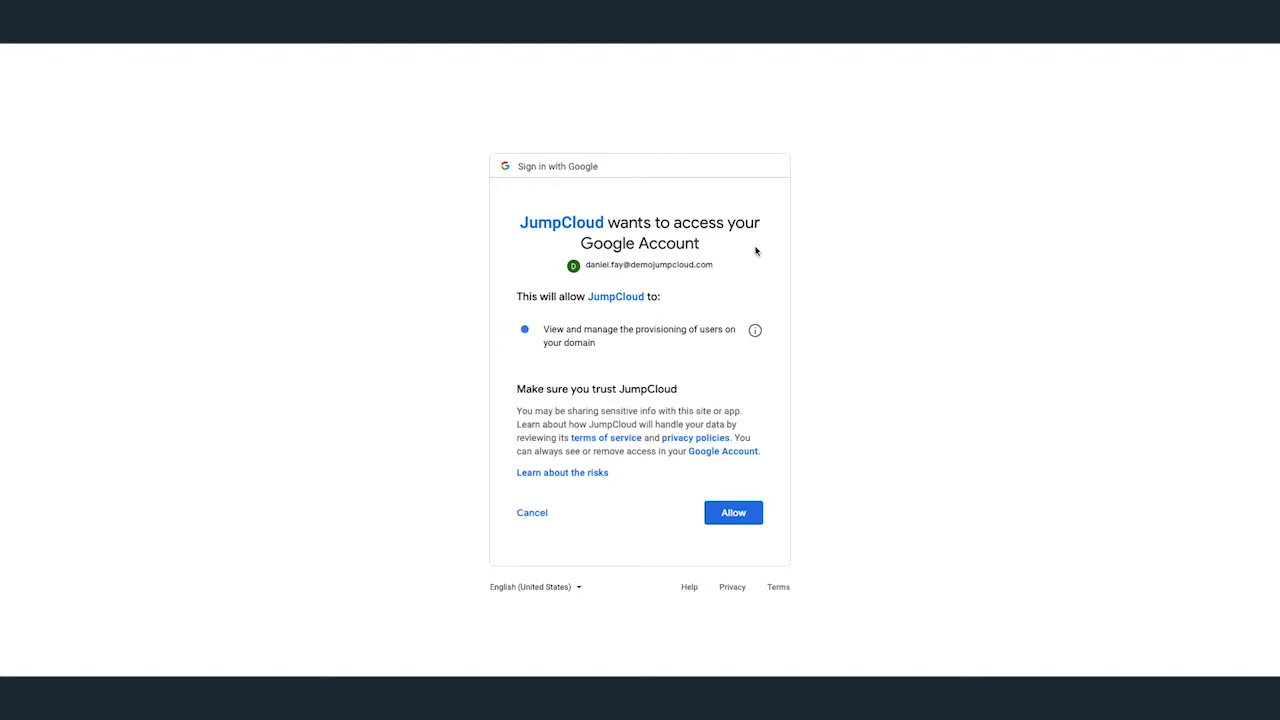
Allow JumpCloud to view and manage user provisioning on the domain.
{"action": "left_click", "coordinate": [733, 512]}
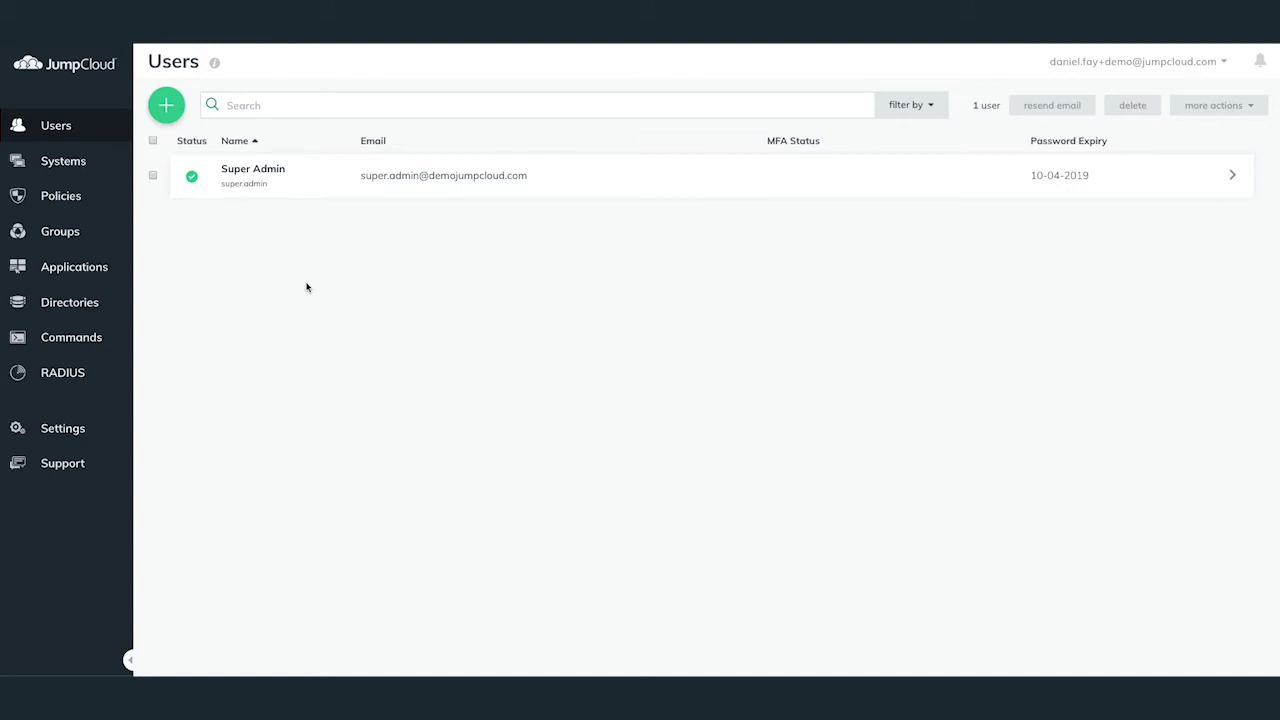
Open the new G Suite directory so its import page lists the 358 Google users.
{"action": "left_click", "coordinate": [94, 302]}
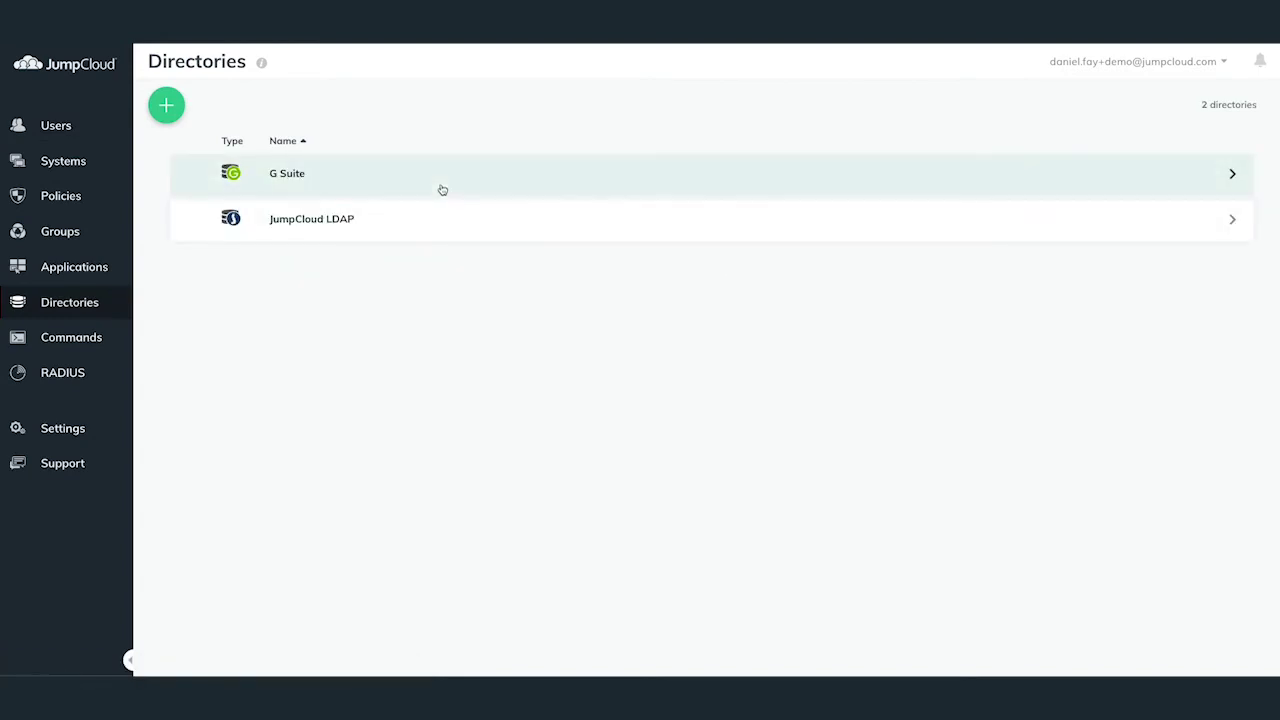
{"action": "left_click", "coordinate": [442, 190]}
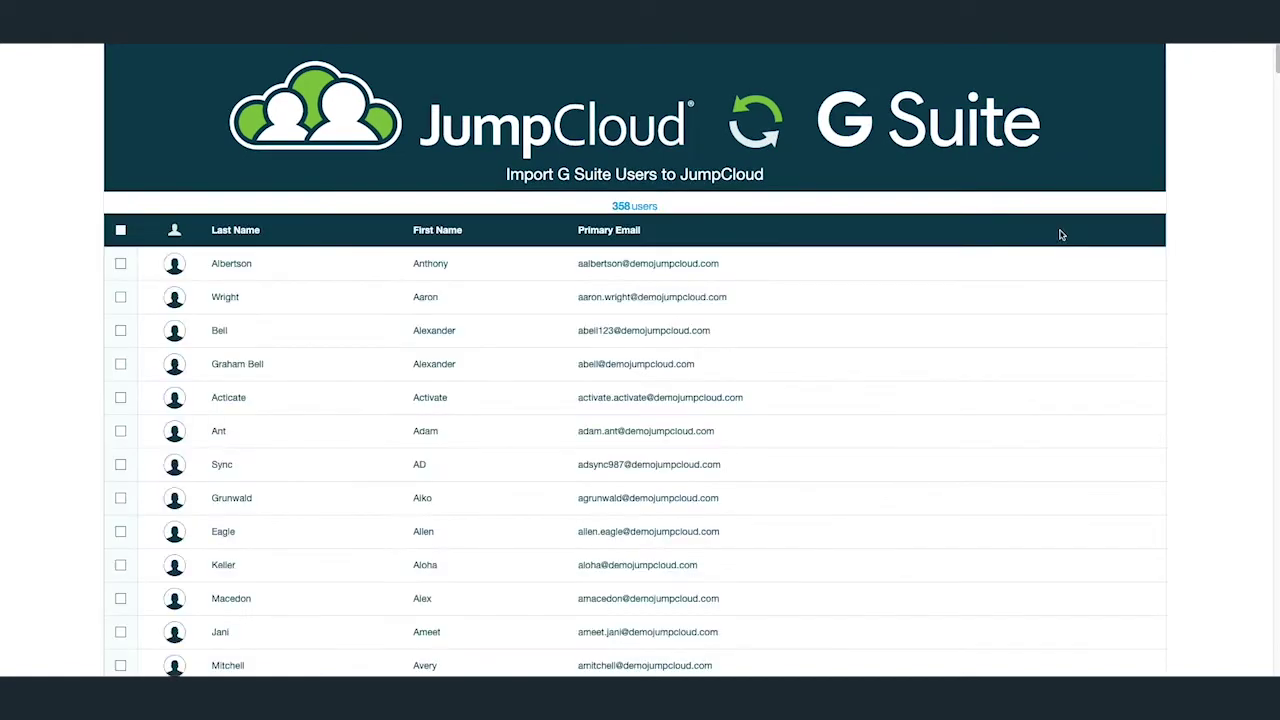
Select only the one wanted G Suite user in the import list.
{"action": "scroll", "coordinate": [780, 280], "scroll_direction": "down", "scroll_amount": 10}
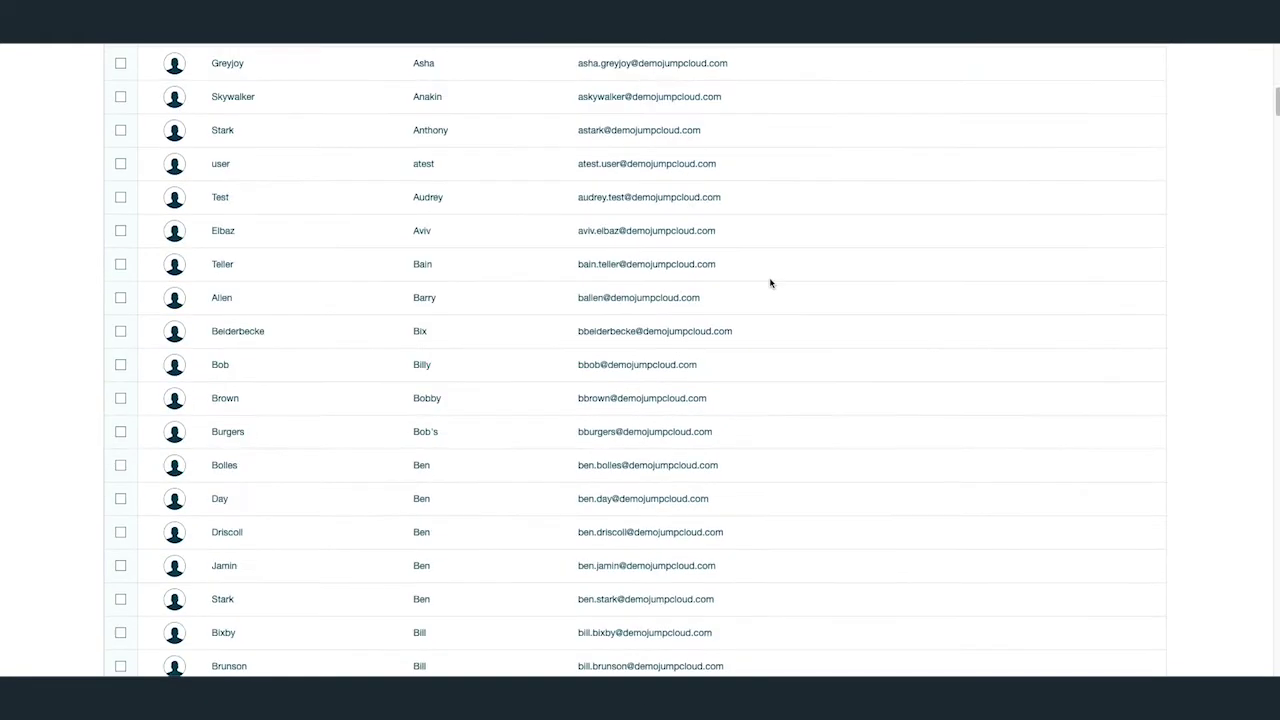
{"action": "scroll", "coordinate": [770, 283], "scroll_direction": "down", "scroll_amount": 5}
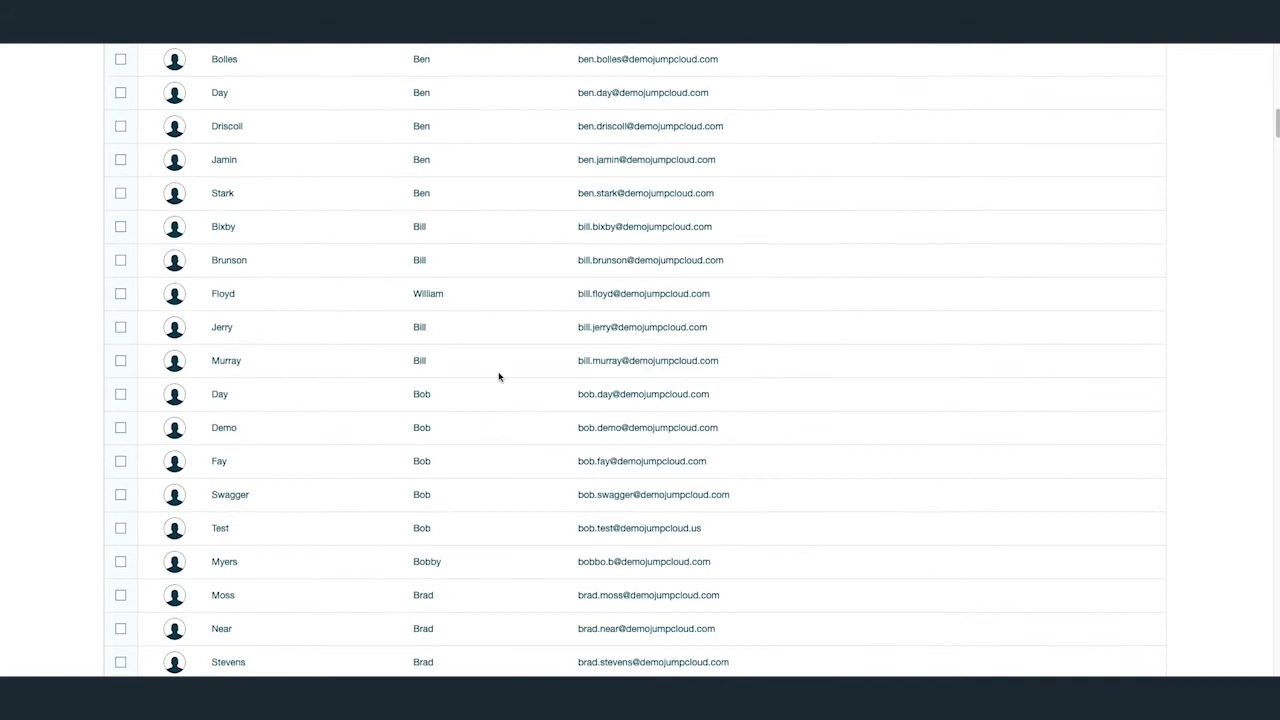
{"action": "left_click", "coordinate": [120, 461]}
{"action": "left_click", "coordinate": [120, 428]}
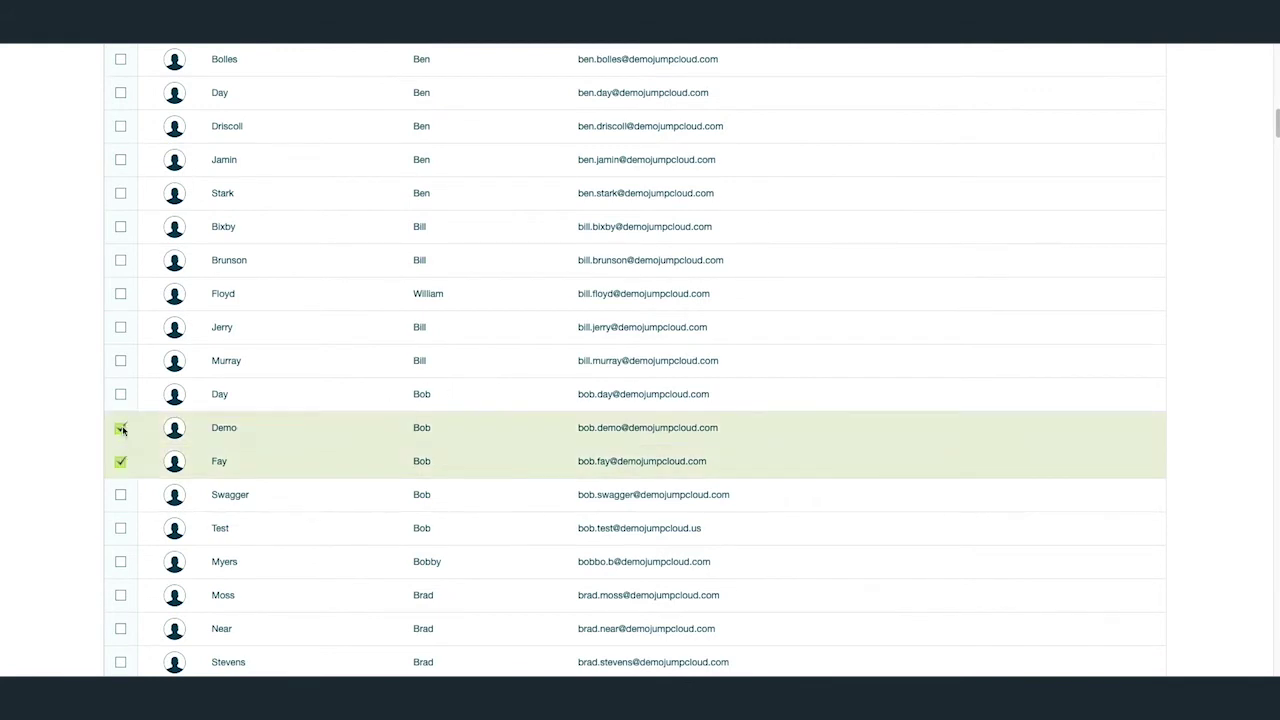
{"action": "left_click", "coordinate": [120, 396]}
{"action": "left_click", "coordinate": [121, 363]}
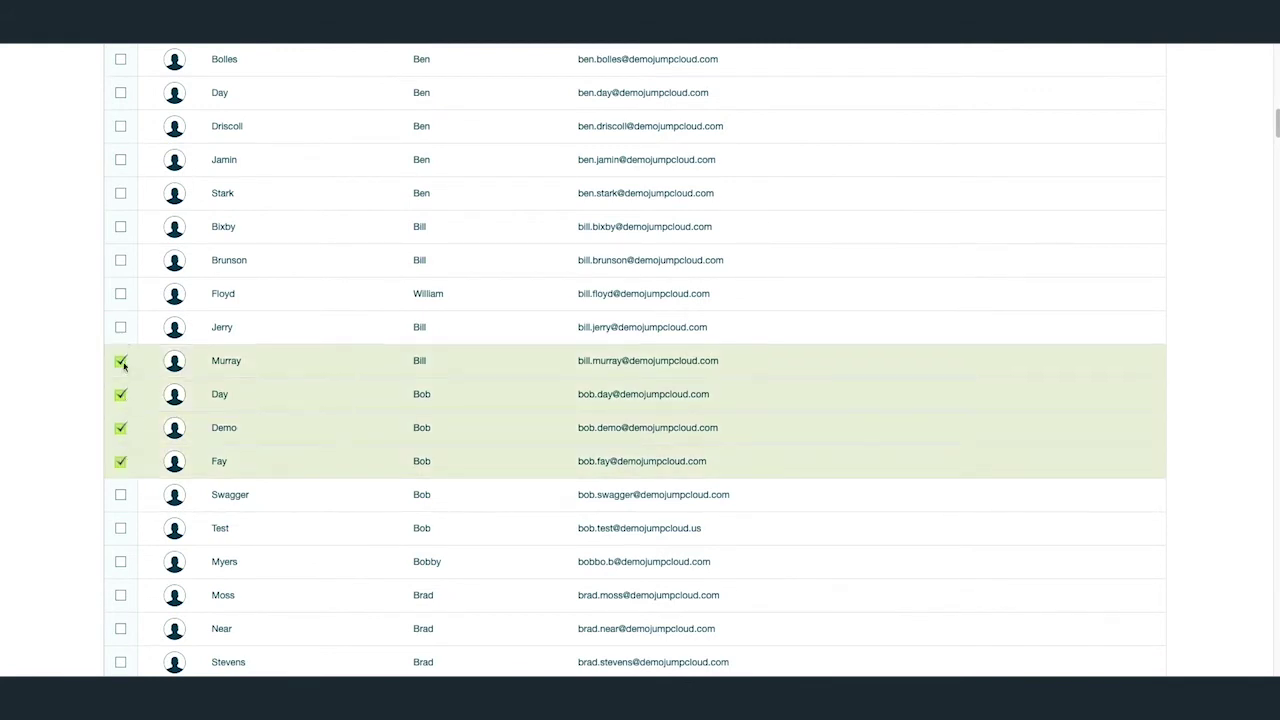
{"action": "left_click", "coordinate": [121, 363]}
{"action": "left_click", "coordinate": [120, 396]}
{"action": "left_click", "coordinate": [120, 428]}
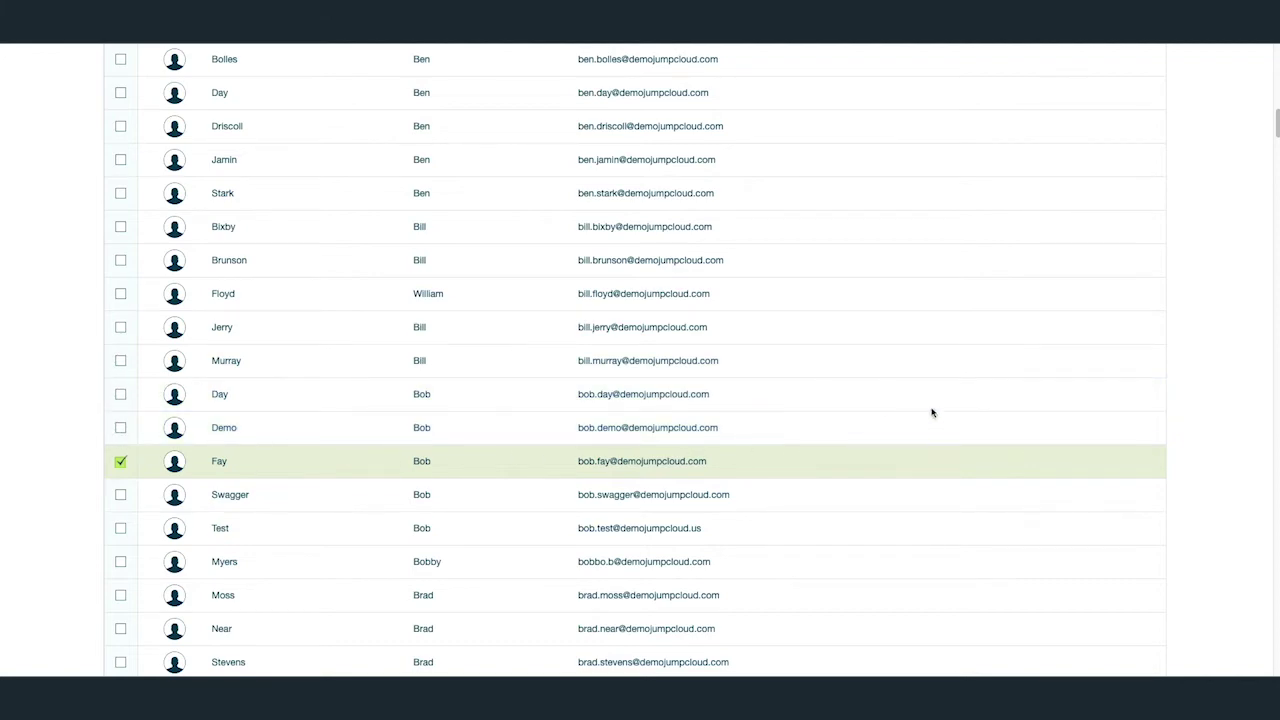
Import the selected user into JumpCloud and close the Import Complete results.
{"action": "scroll", "coordinate": [989, 400], "scroll_direction": "down", "scroll_amount": 20}
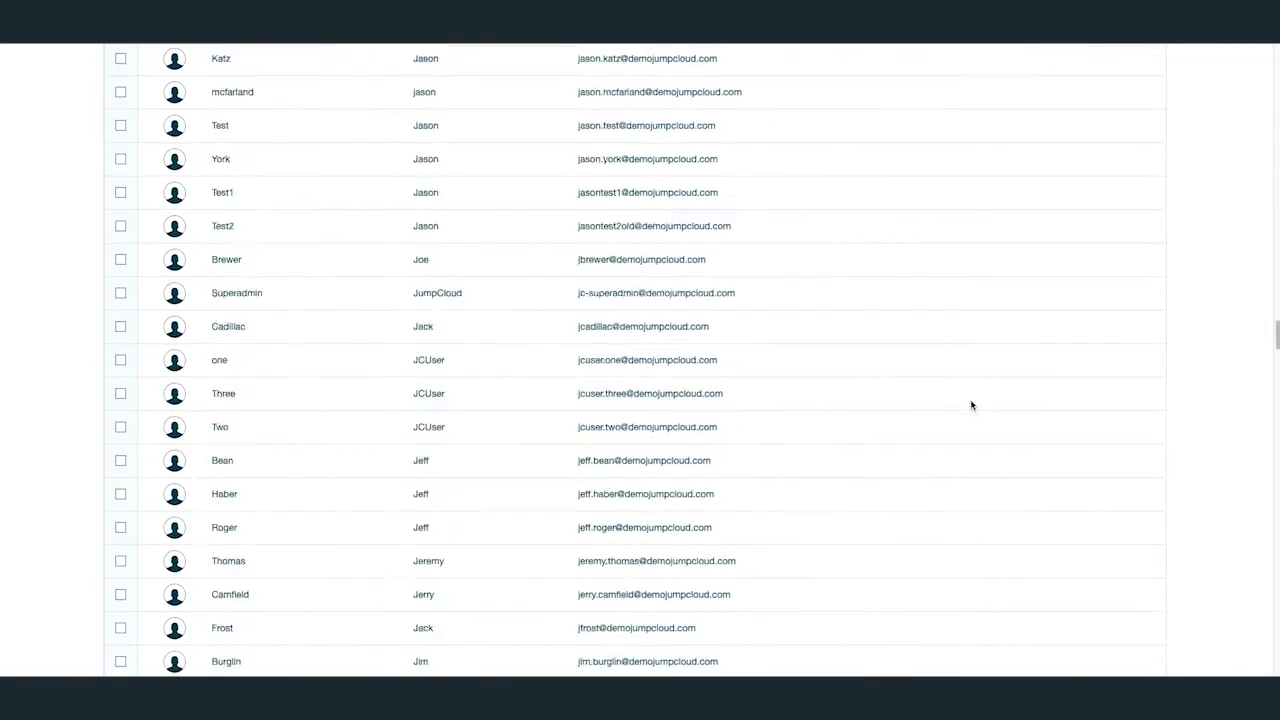
{"action": "scroll", "coordinate": [969, 420], "scroll_direction": "down", "scroll_amount": 10}
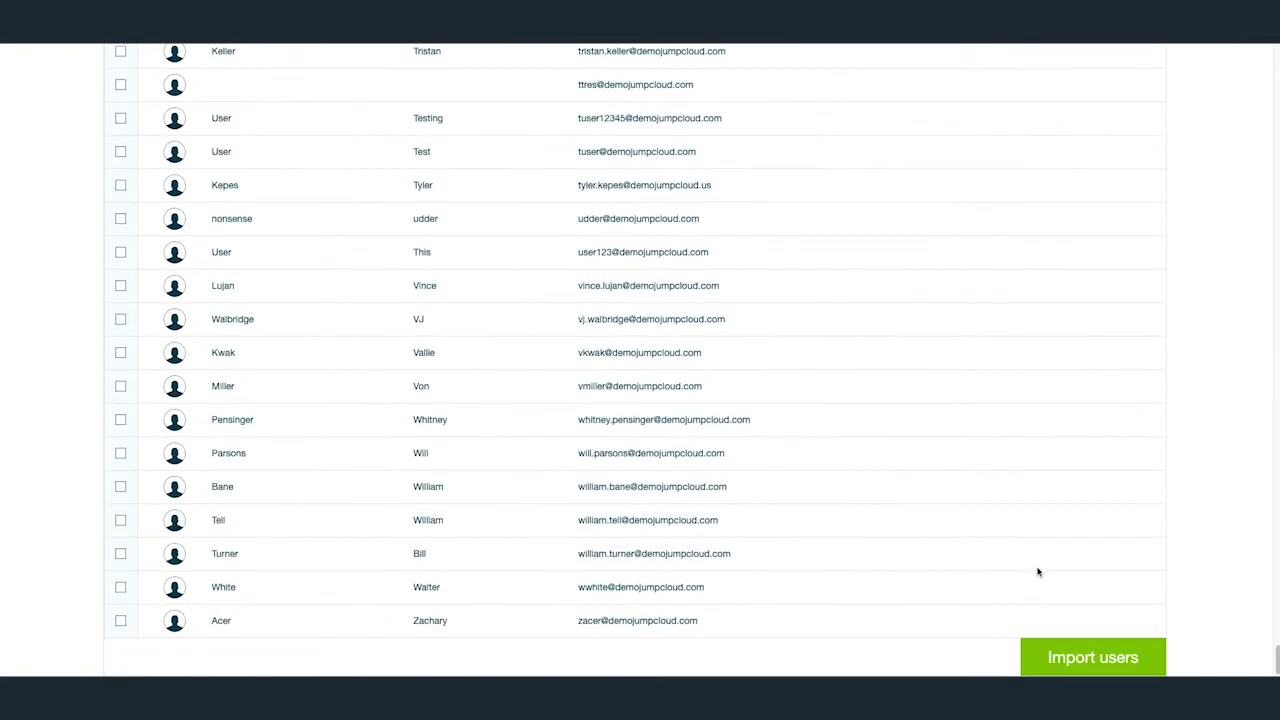
{"action": "left_click", "coordinate": [1058, 650]}
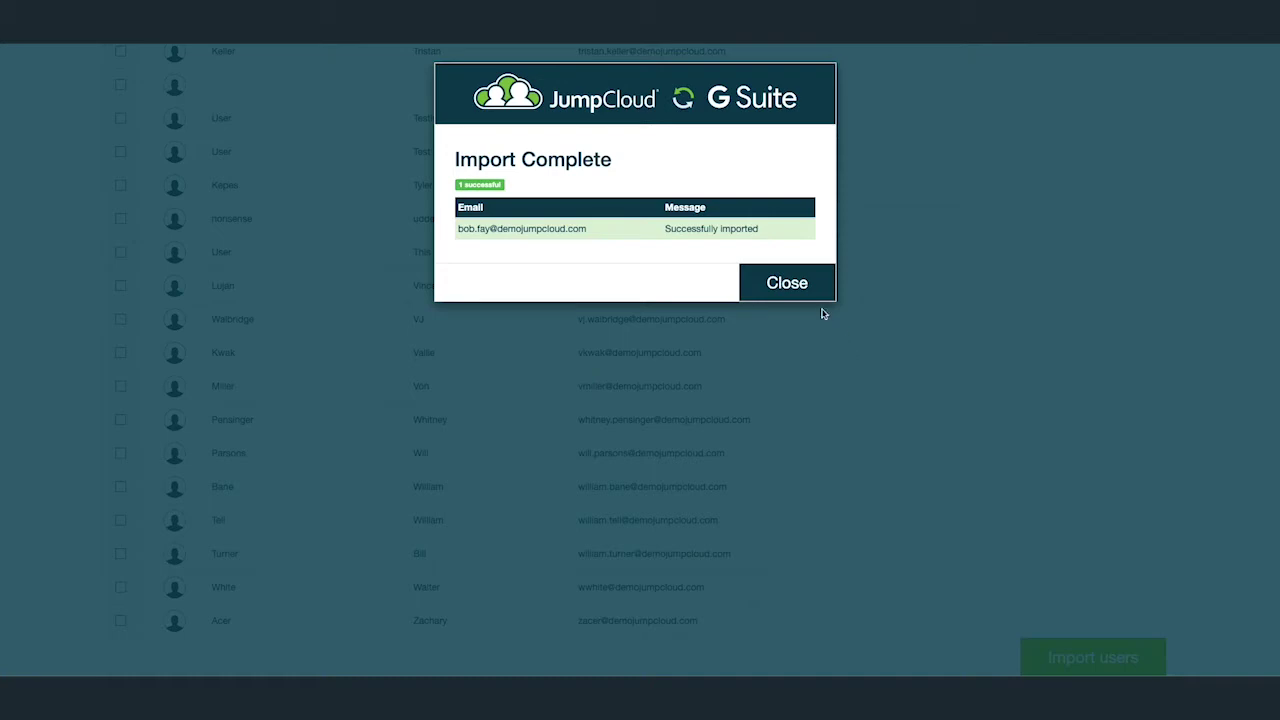
{"action": "left_click", "coordinate": [790, 284]}
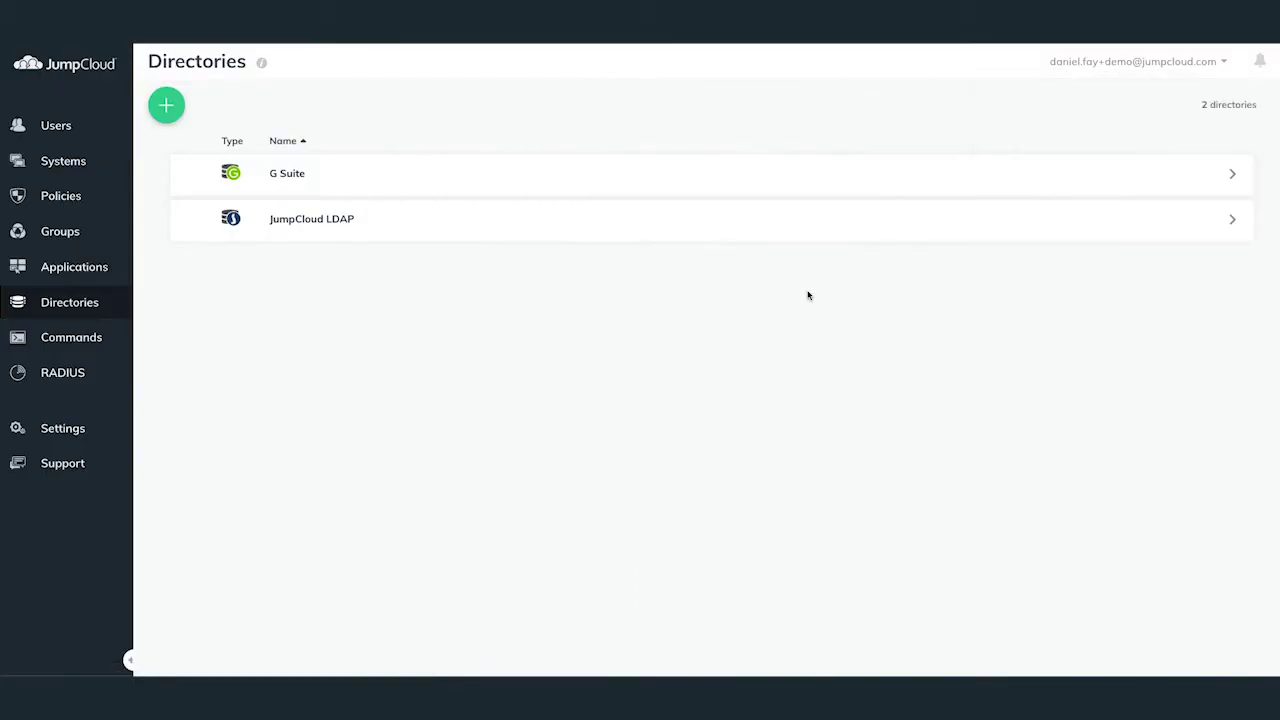
View the G Suite directory's User Attributes Export: First Name, Last Name, Password, Company Email.
{"action": "left_click", "coordinate": [756, 190]}
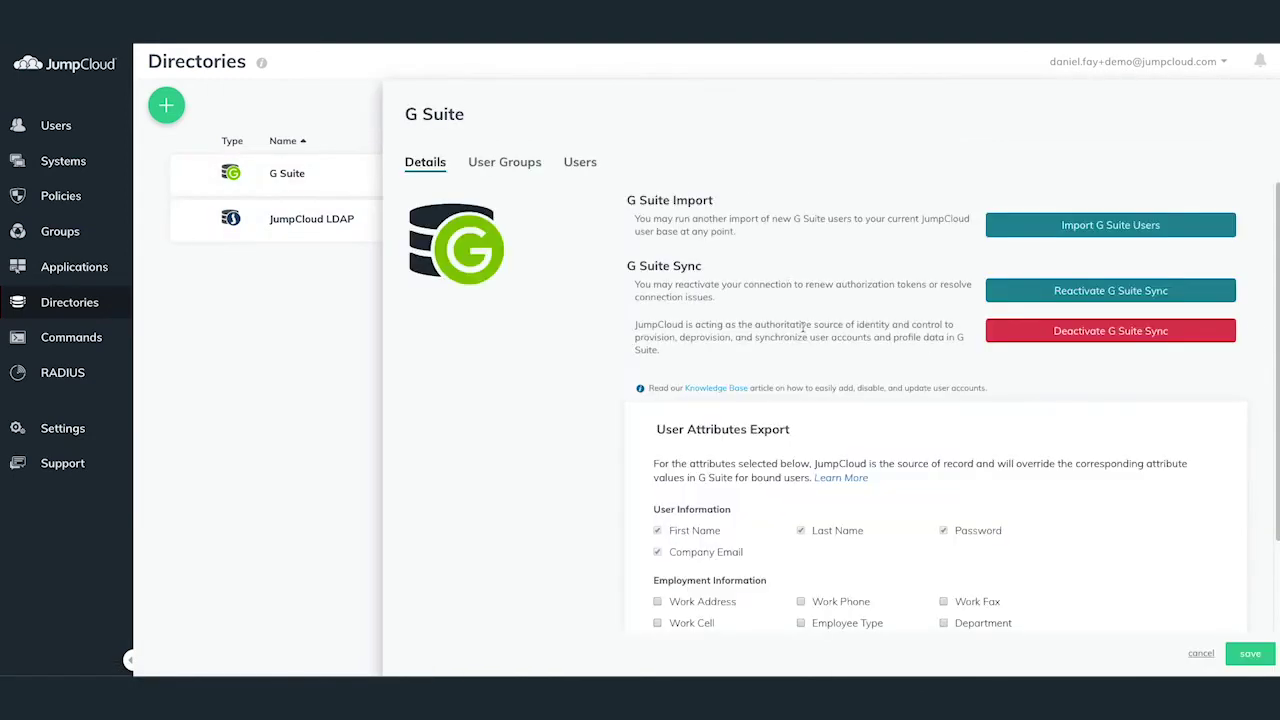
{"action": "scroll", "coordinate": [802, 326], "scroll_direction": "down", "scroll_amount": 1}
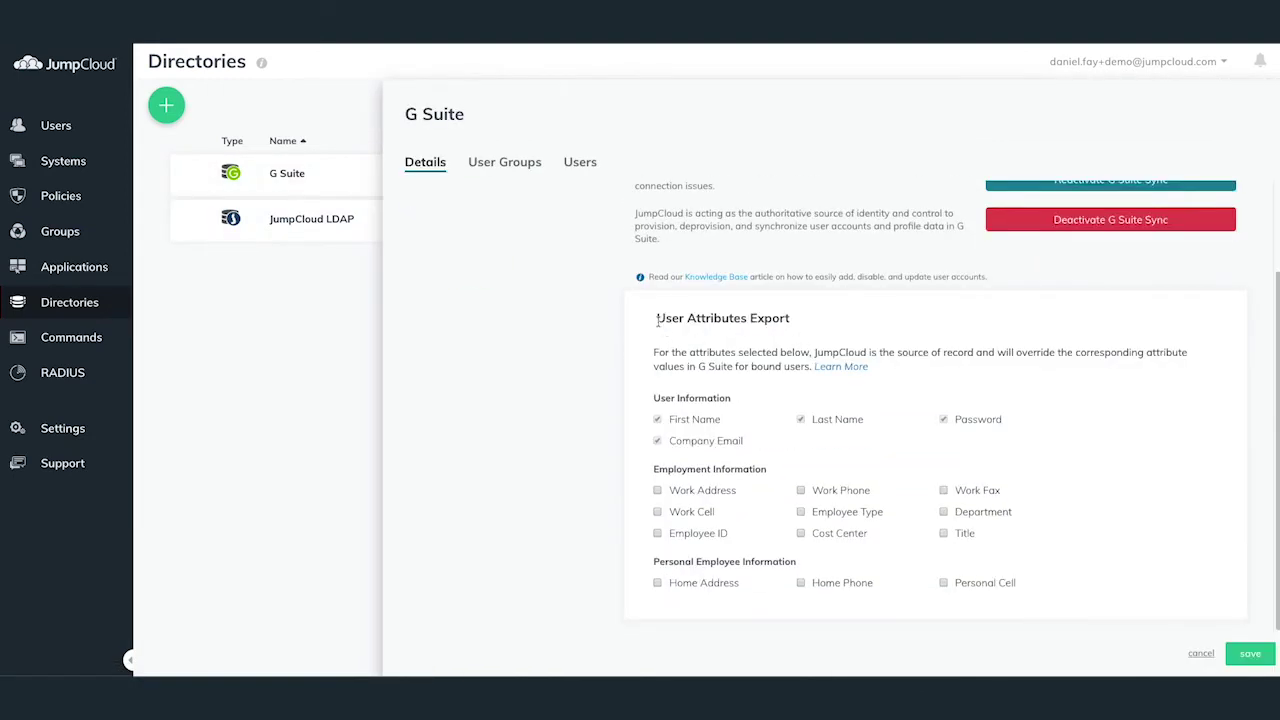
{"action": "left_click_drag", "start_coordinate": [657, 320], "coordinate": [782, 323]}
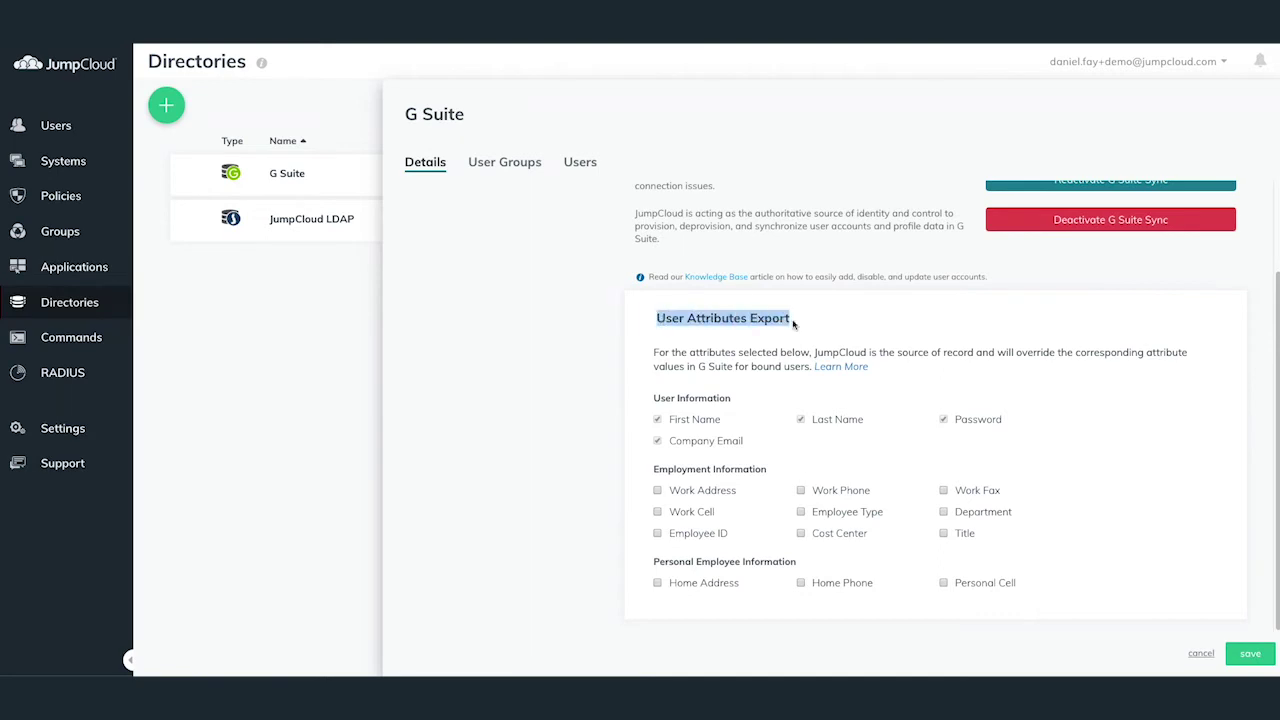
{"action": "left_click", "coordinate": [802, 323]}
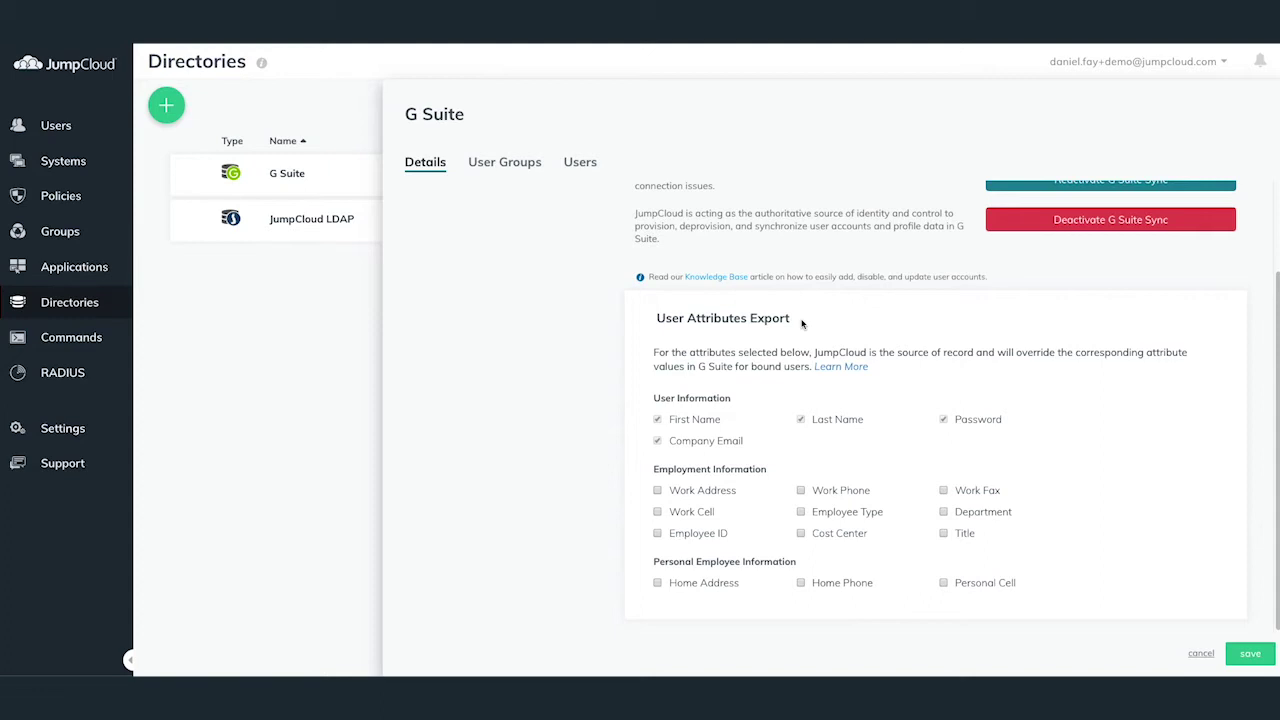
Show the Users list with Super Admin and the imported G Suite user.
{"action": "left_click", "coordinate": [63, 131]}
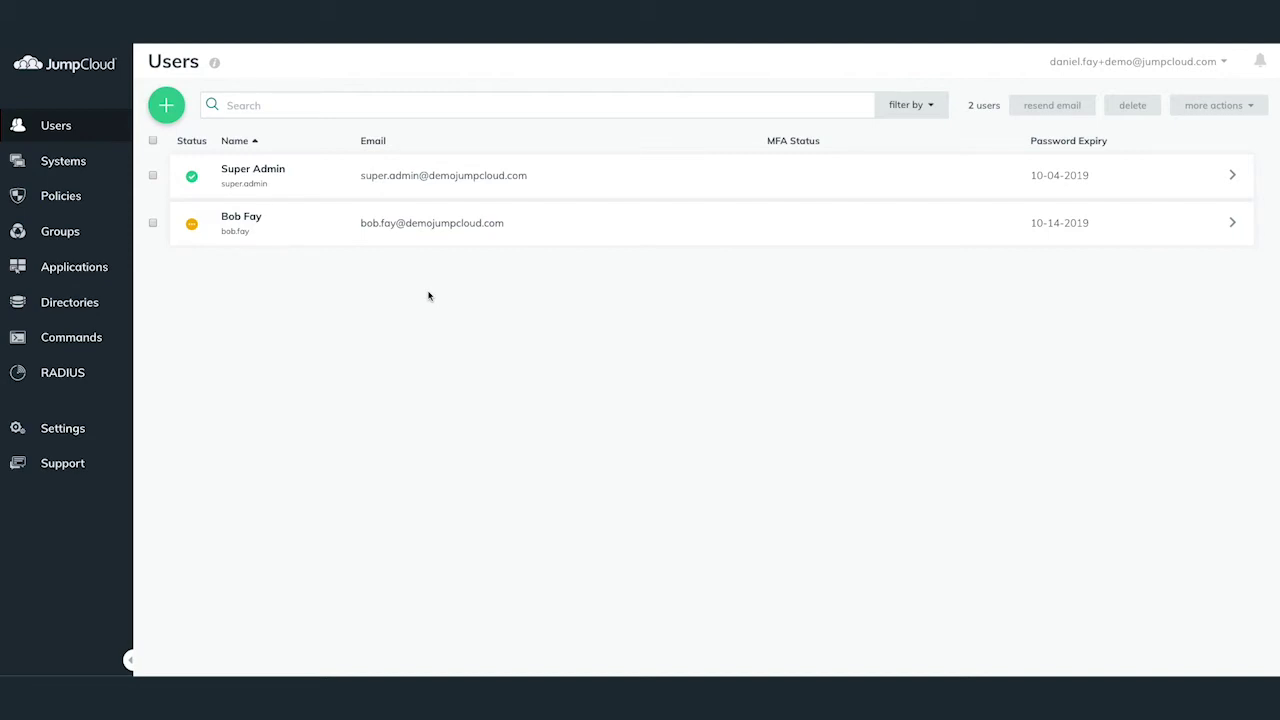
Replace the imported user's username with a shorter one in their details panel.
{"action": "left_click", "coordinate": [434, 235]}
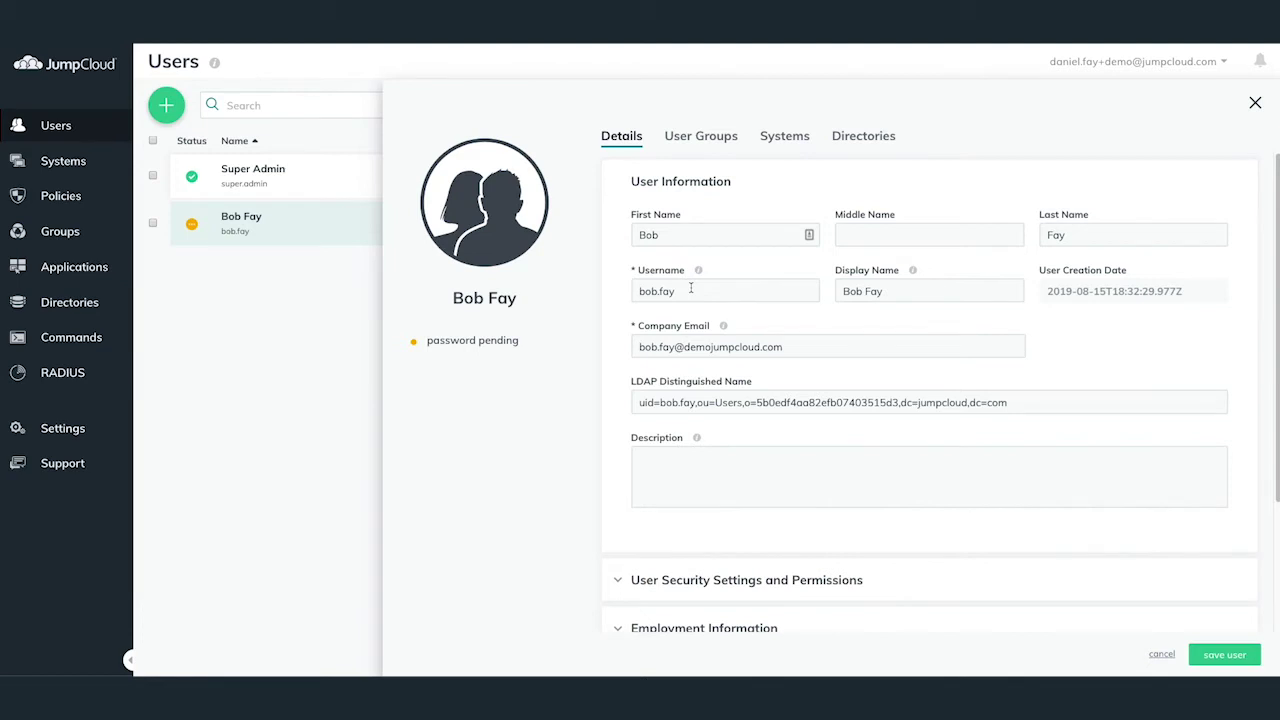
{"action": "triple_click", "coordinate": [690, 288]}
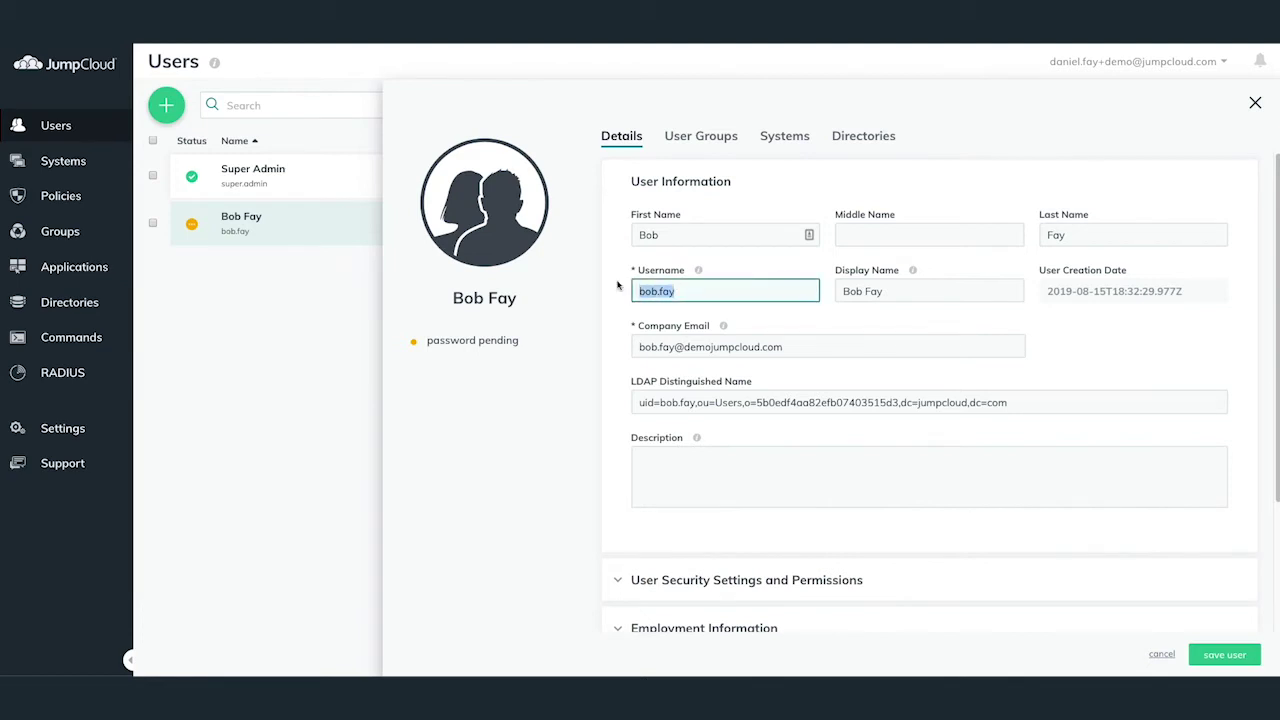
{"action": "type", "text": "bobf"}
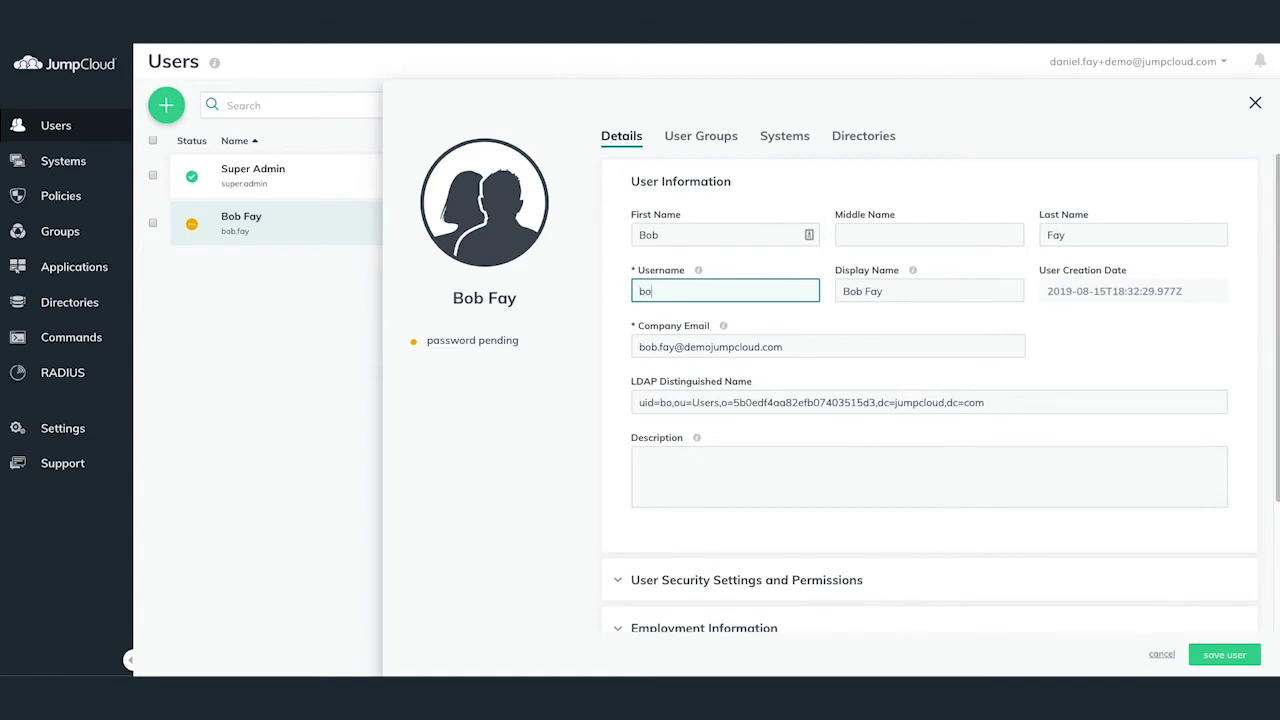
{"action": "left_click", "coordinate": [620, 287]}
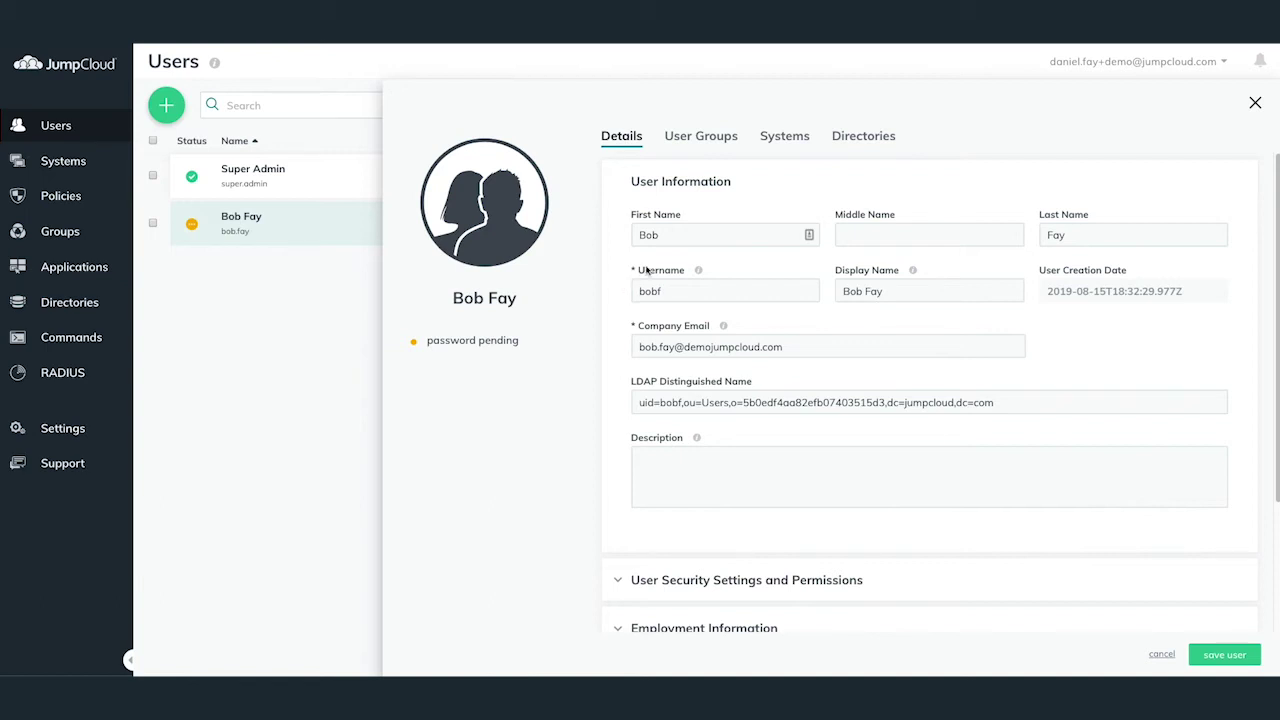
Bind the imported user to the G Suite directory and save the user.
{"action": "left_click", "coordinate": [843, 143]}
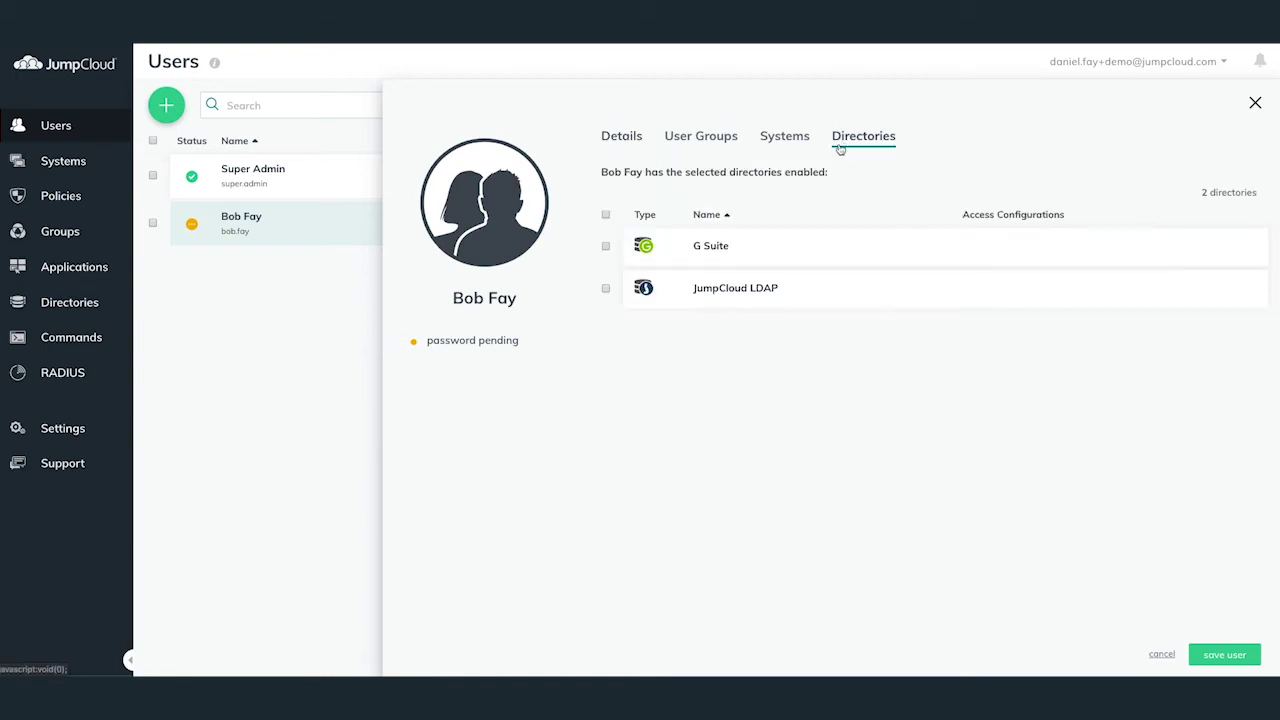
{"action": "left_click", "coordinate": [605, 247]}
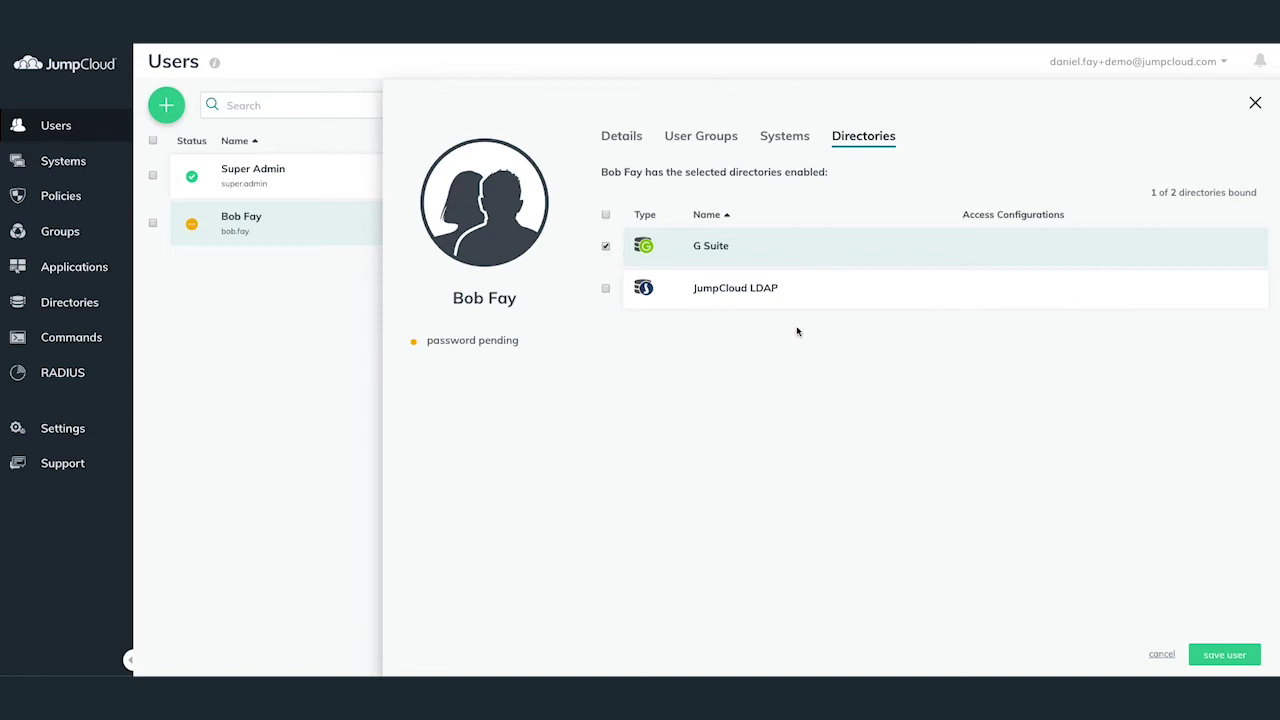
{"action": "left_click", "coordinate": [1230, 653]}
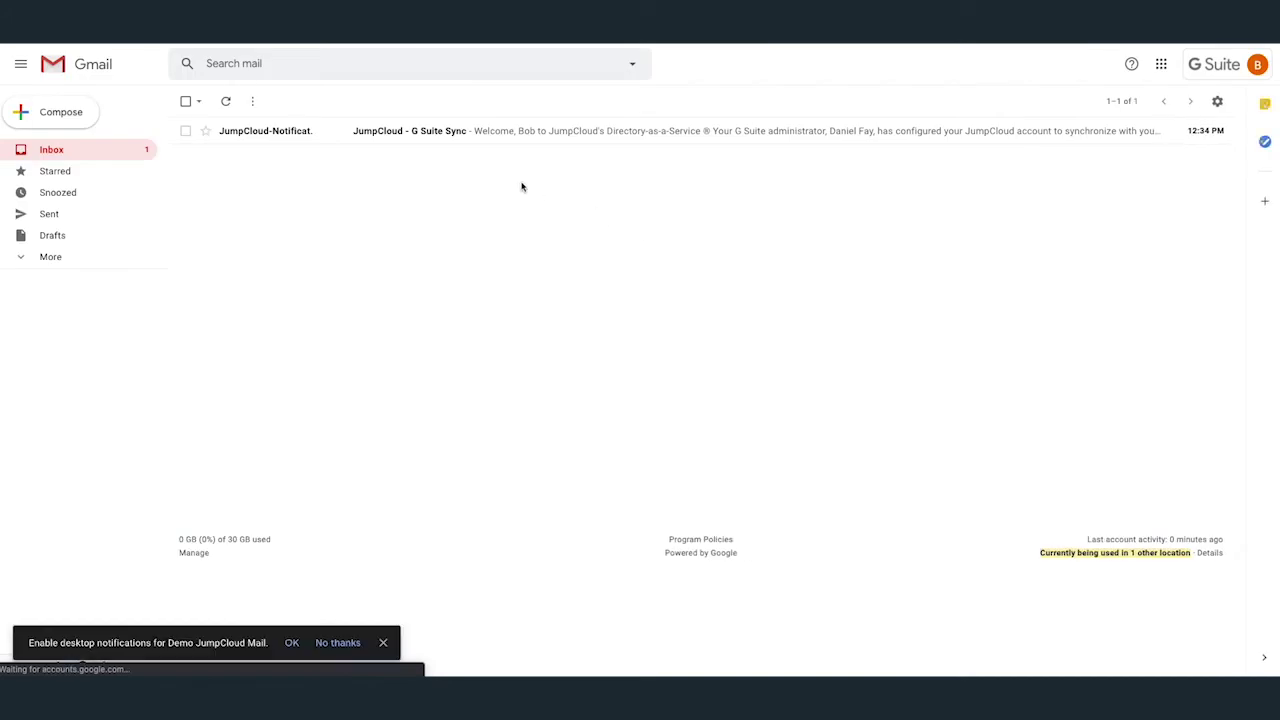
Open the JumpCloud - G Suite Sync welcome email and scroll to its Get Started button.
{"action": "left_click", "coordinate": [424, 137]}
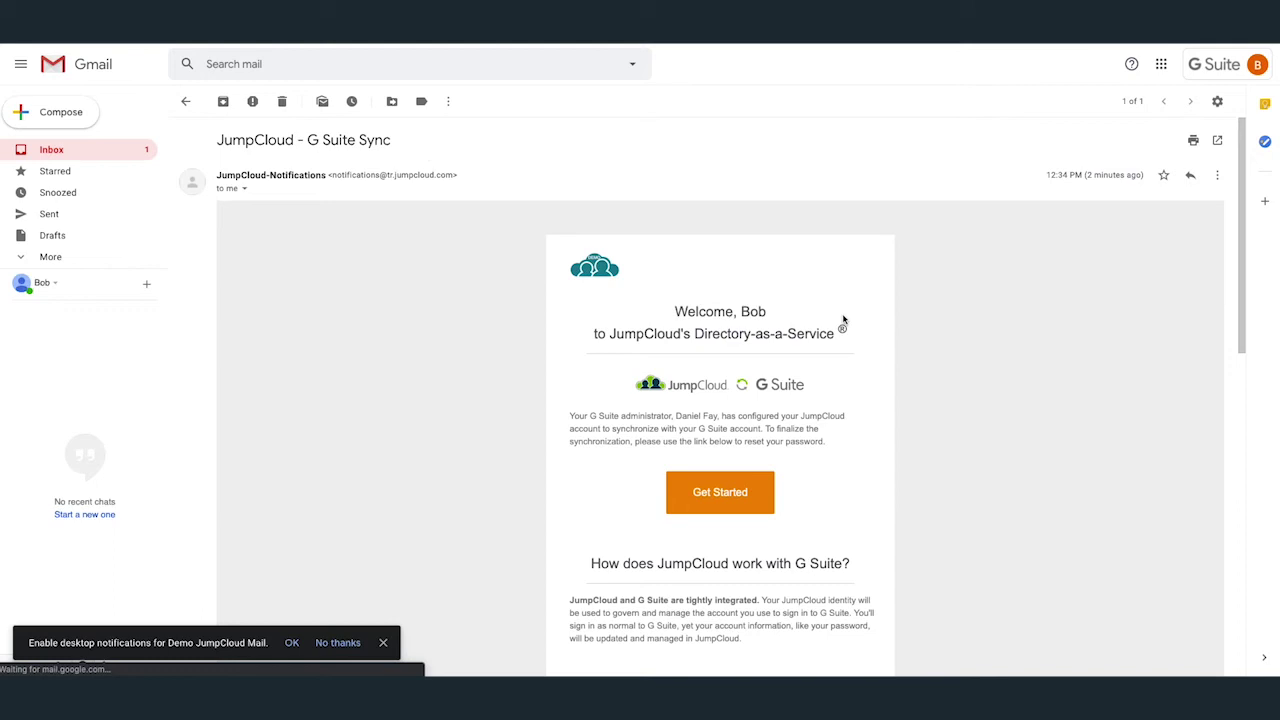
{"action": "scroll", "coordinate": [943, 306], "scroll_direction": "down", "scroll_amount": 2}
{"action": "scroll", "coordinate": [942, 306], "scroll_direction": "down", "scroll_amount": 1}
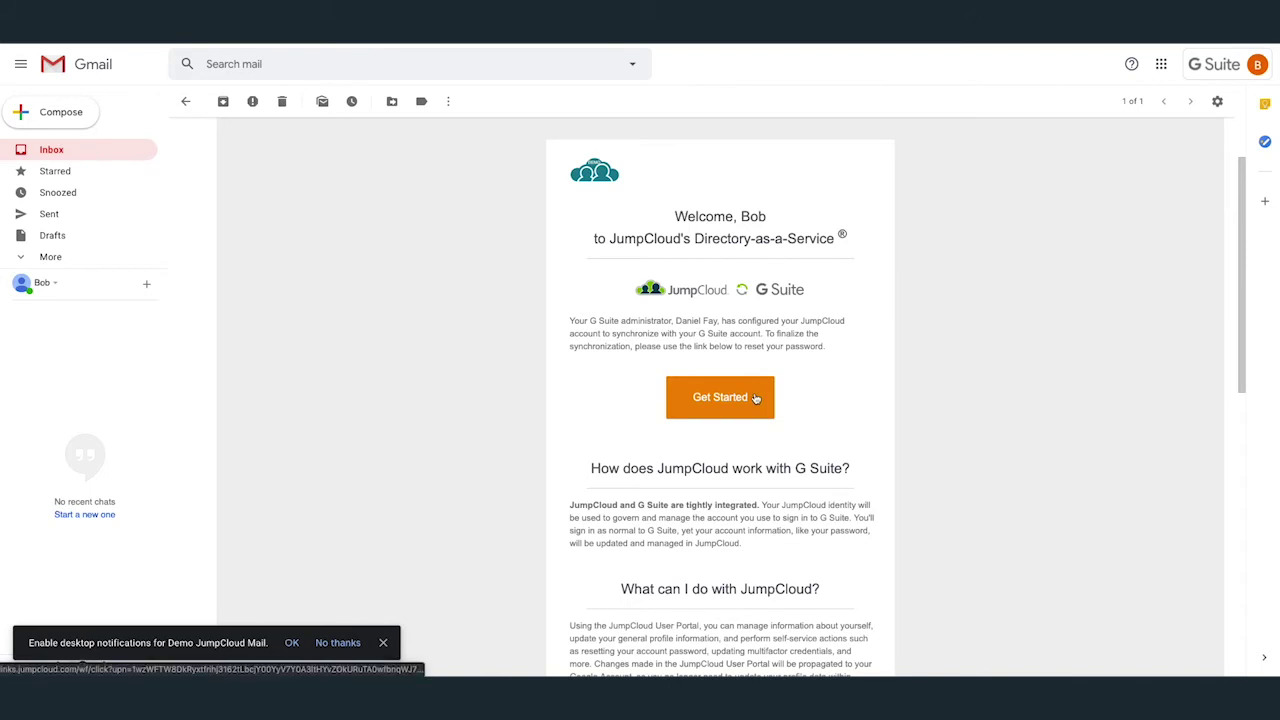
{"action": "scroll", "coordinate": [796, 393], "scroll_direction": "down", "scroll_amount": 1}
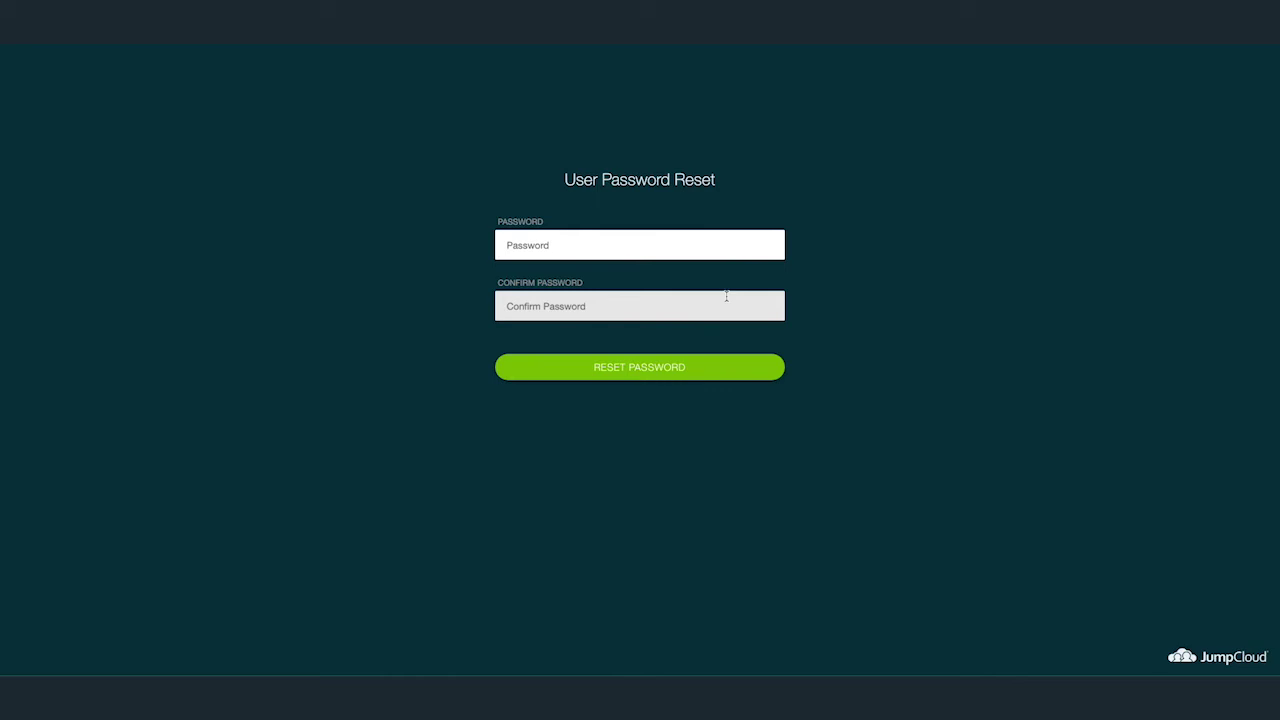
Enter the new account password, confirm it, and submit the reset.
{"action": "type", "text": "••••••••••"}
{"action": "key", "text": "Tab"}
{"action": "type", "text": "••••••••••"}
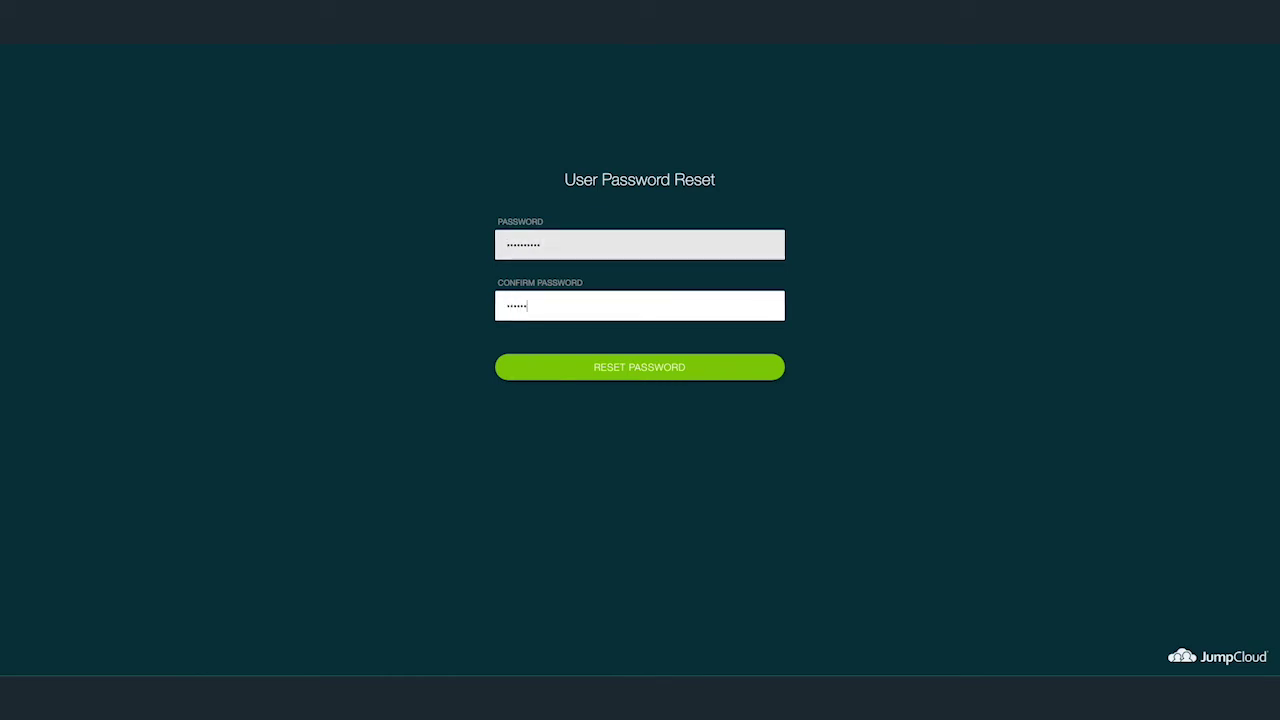
{"action": "key", "text": "Return"}
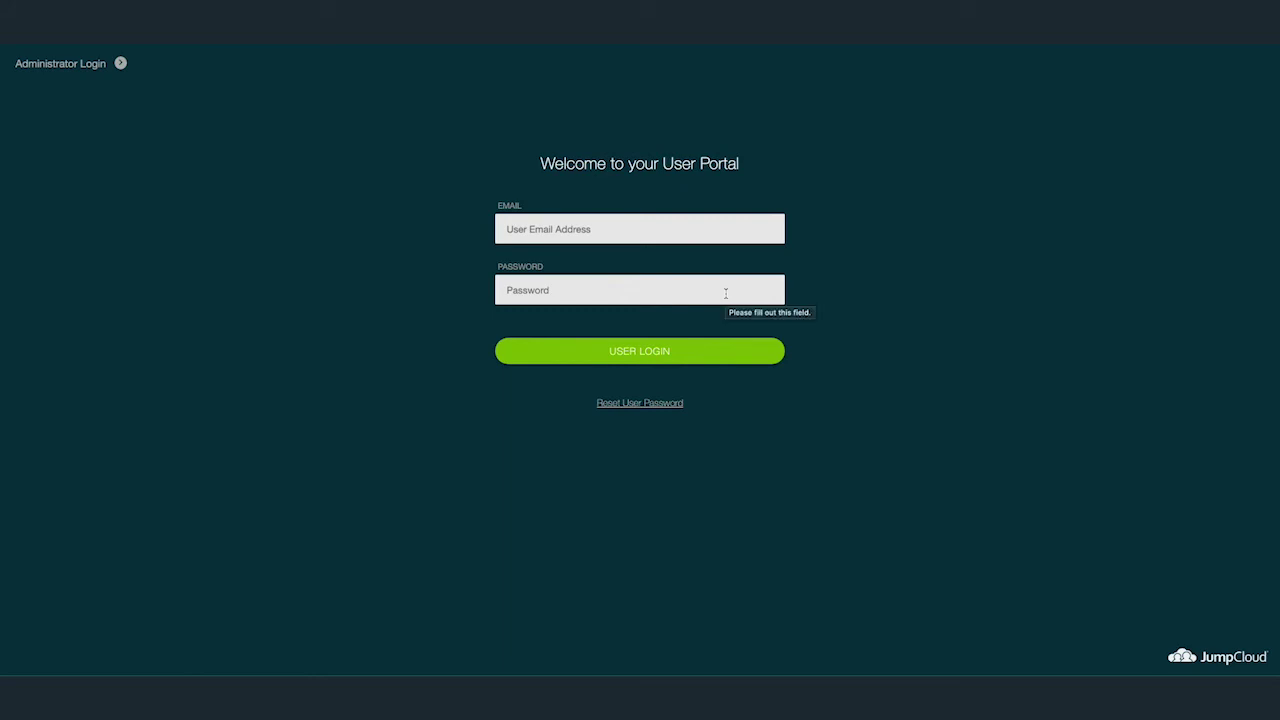
Sign in to the JumpCloud User Portal with the user's company email and new password.
{"action": "left_click", "coordinate": [683, 240]}
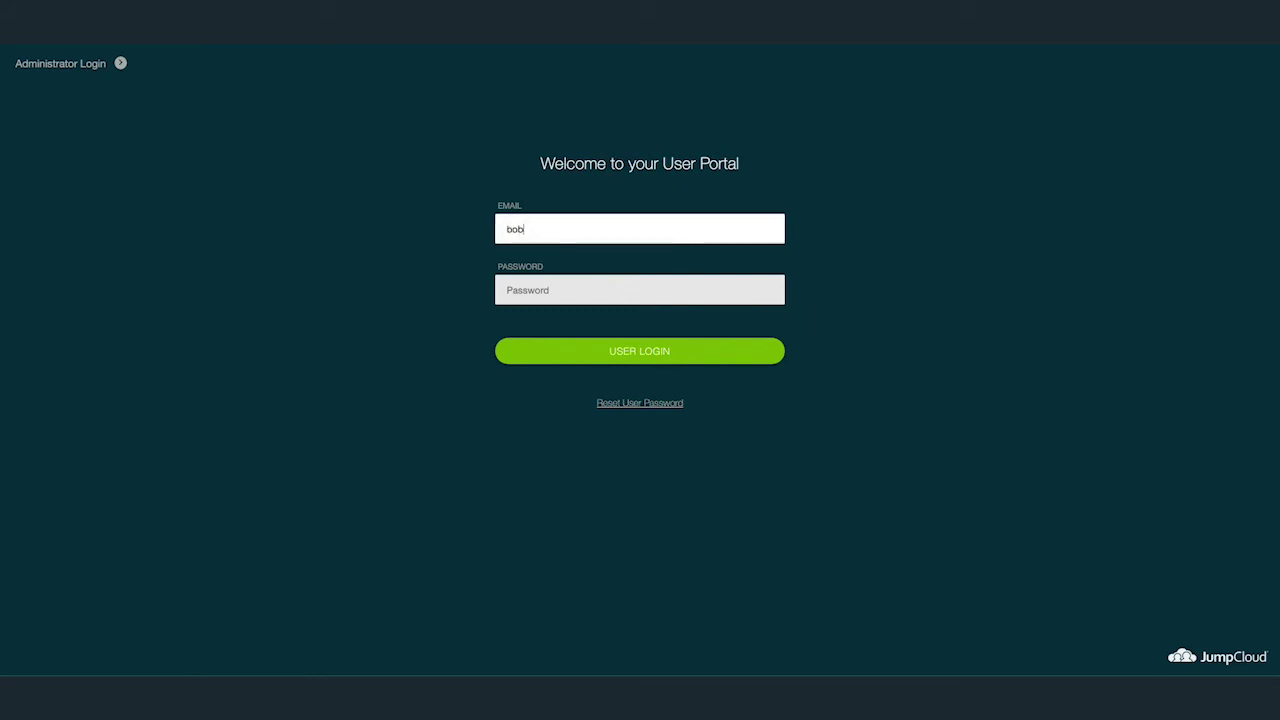
{"action": "key", "text": "Tab"}
{"action": "type", "text": "••••••••••••••"}
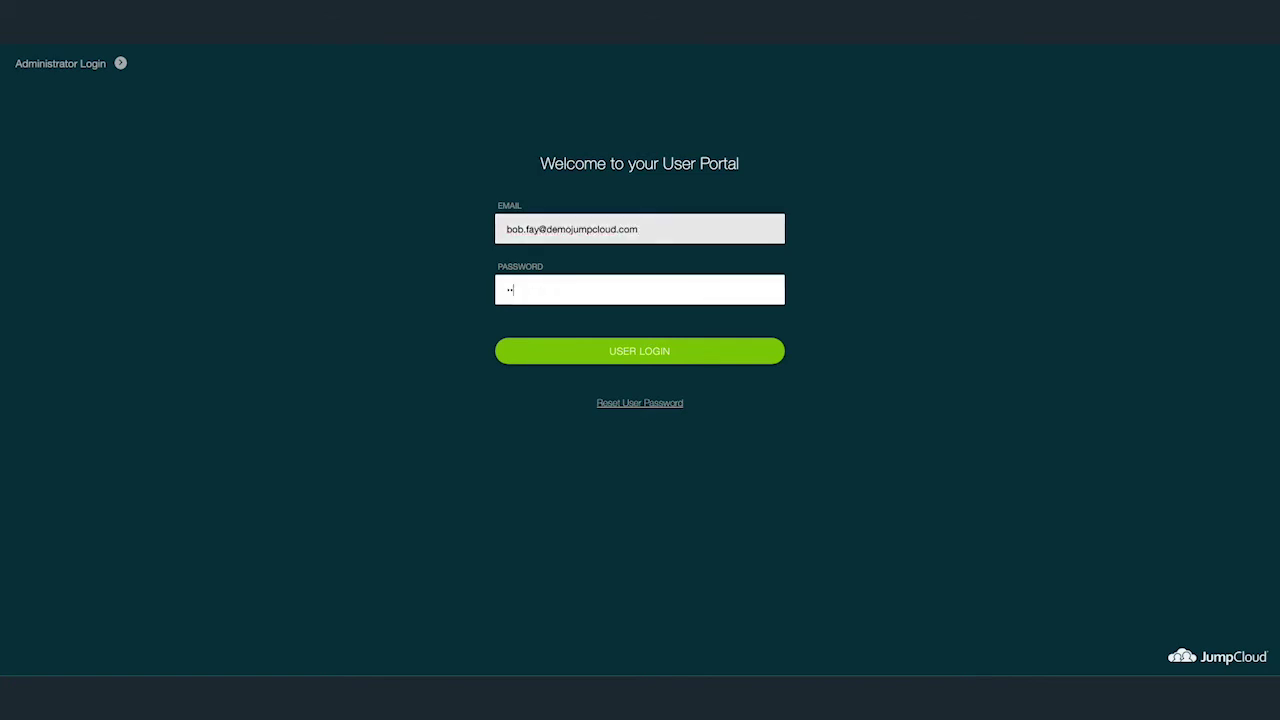
{"action": "key", "text": "Return"}
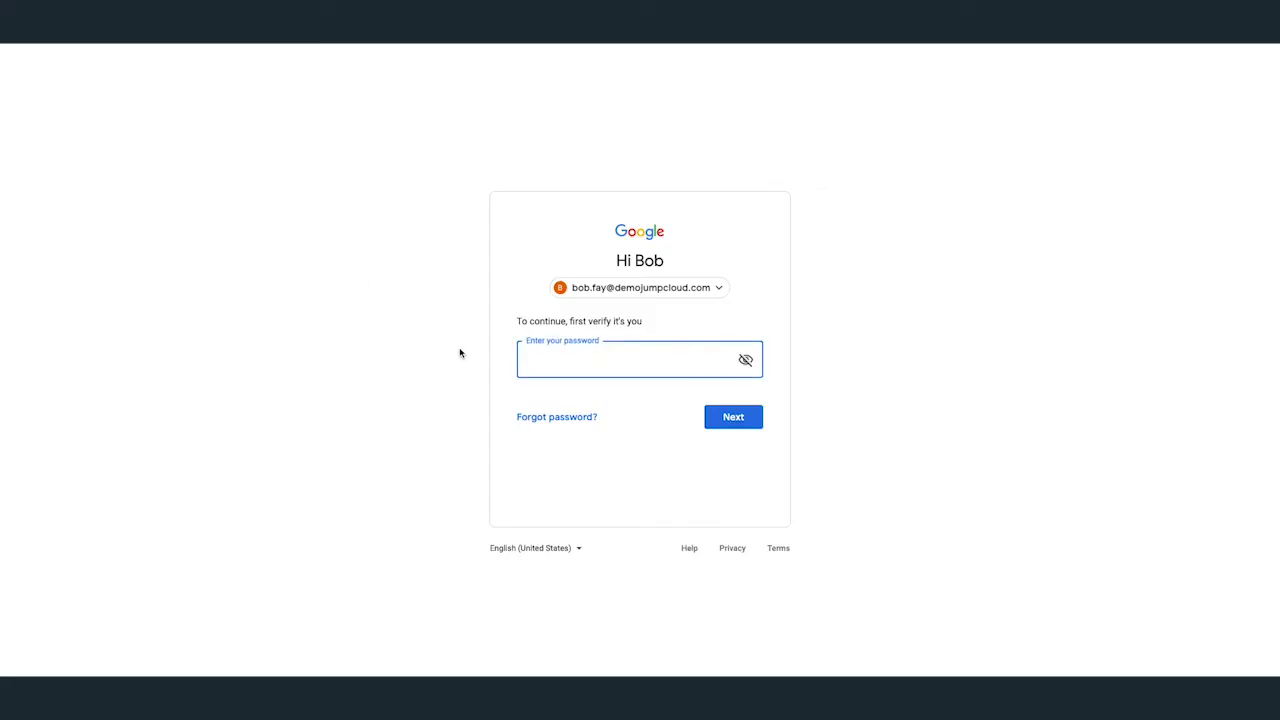
Sign in to Google with the new password and open the JumpCloud Password Reset Confirmation email.
{"action": "type", "text": "•••••••••••••••"}
{"action": "key", "text": "Return"}
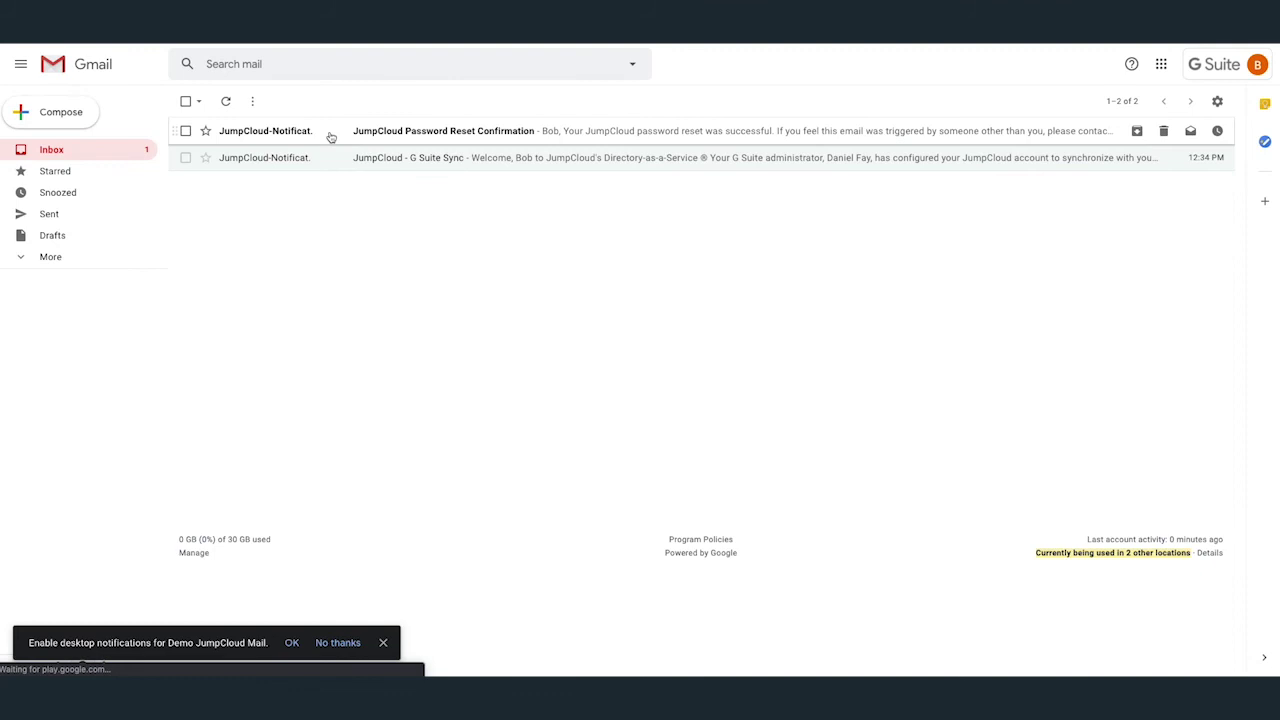
{"action": "left_click", "coordinate": [329, 131]}
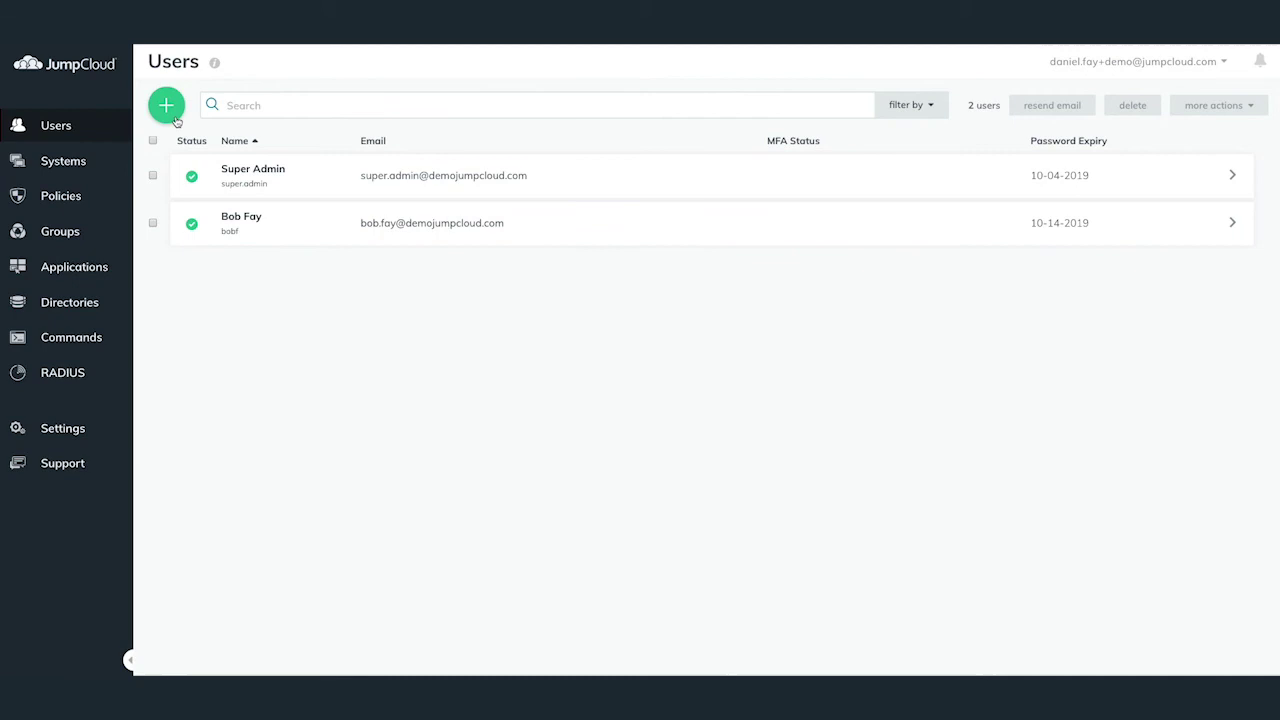
Create a new user with first name, last name, username and demojumpcloud.com company email.
{"action": "left_click", "coordinate": [176, 120]}
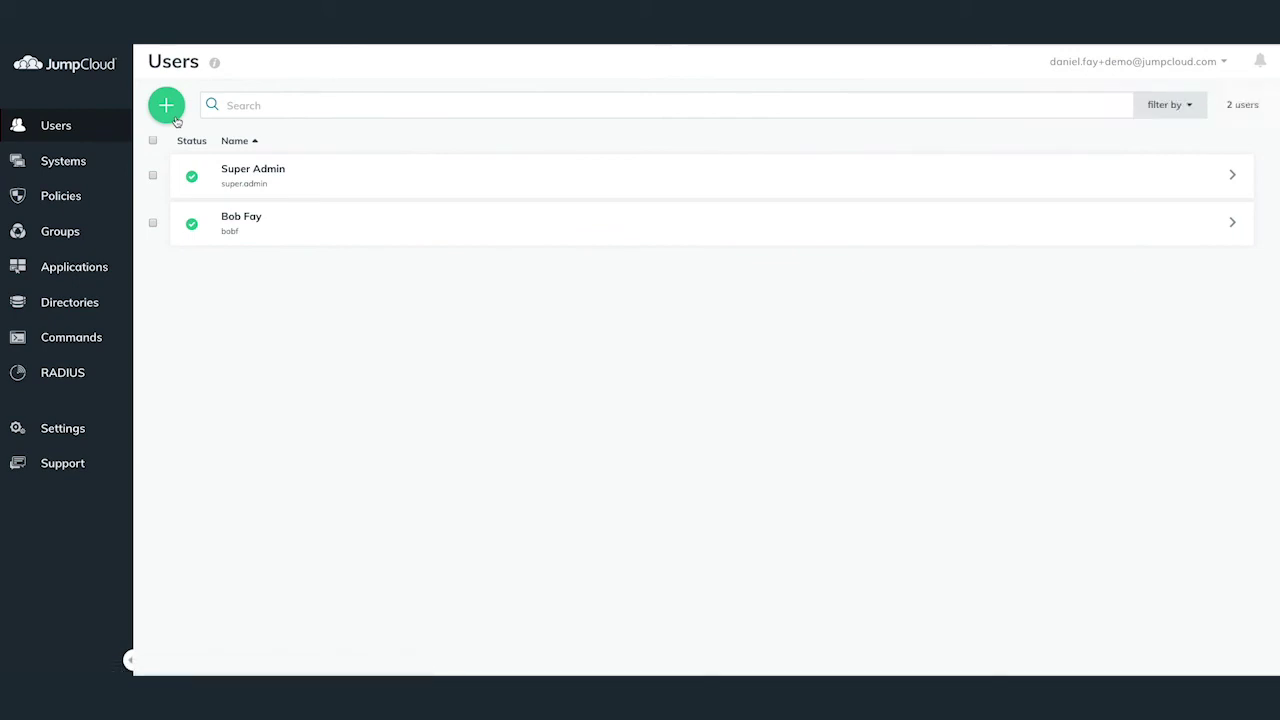
{"action": "left_click", "coordinate": [645, 240]}
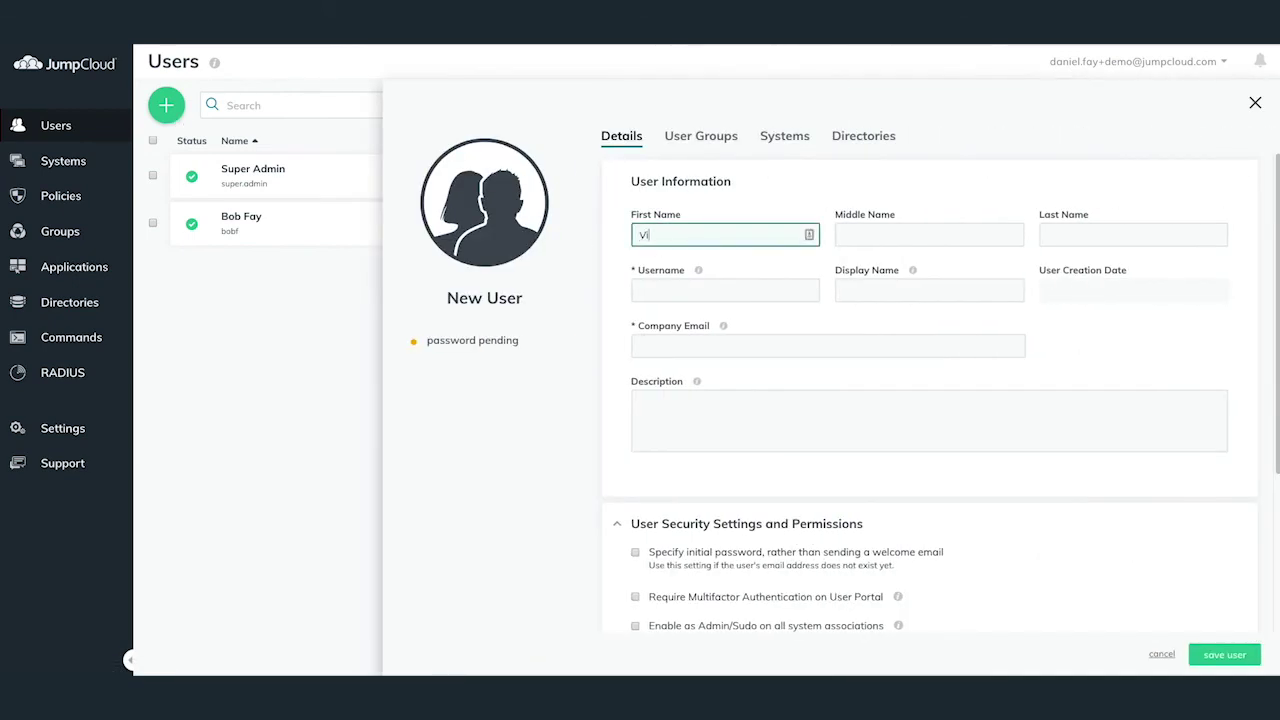
{"action": "key", "text": "Tab"}
{"action": "key", "text": "Tab"}
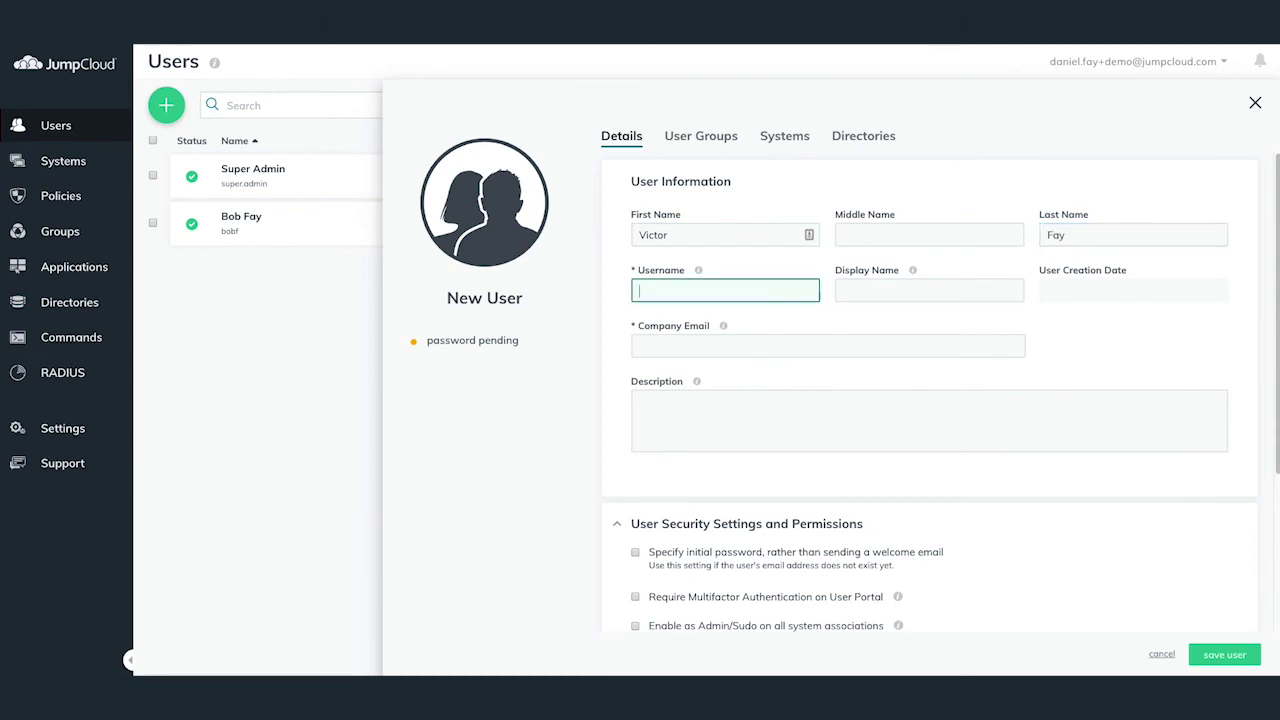
{"action": "key", "text": "Tab"}
{"action": "key", "text": "Tab"}
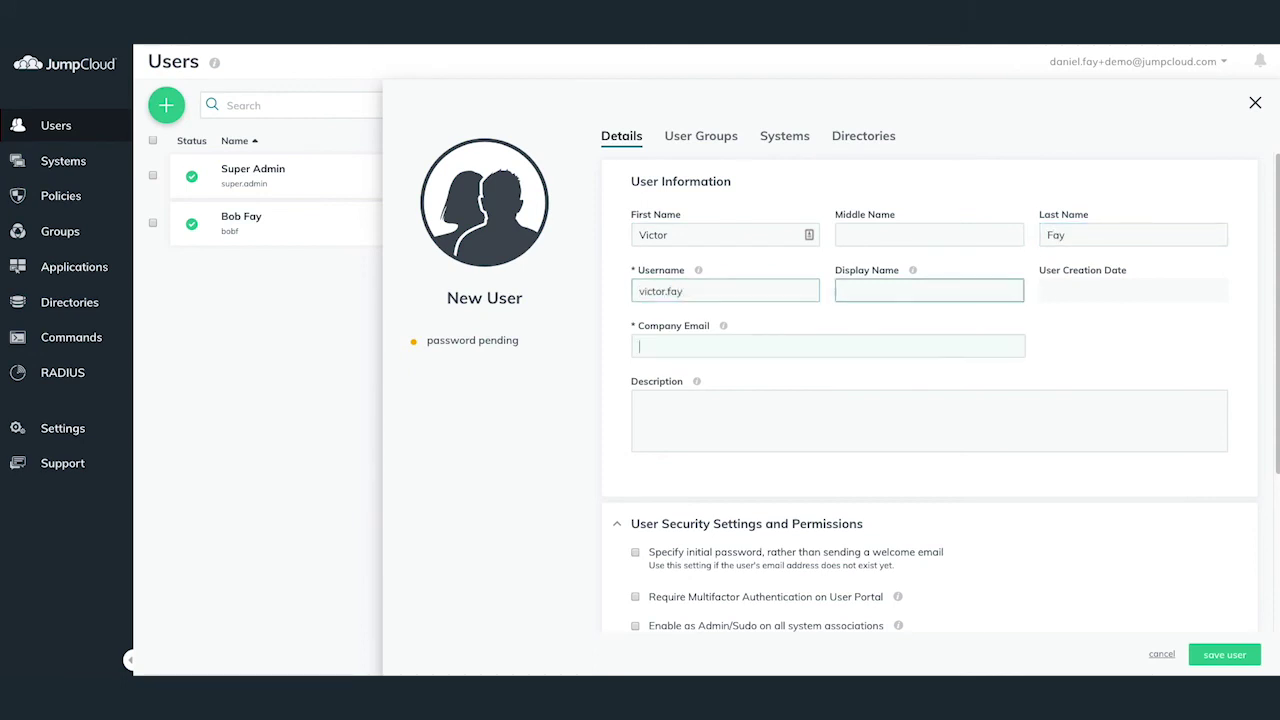
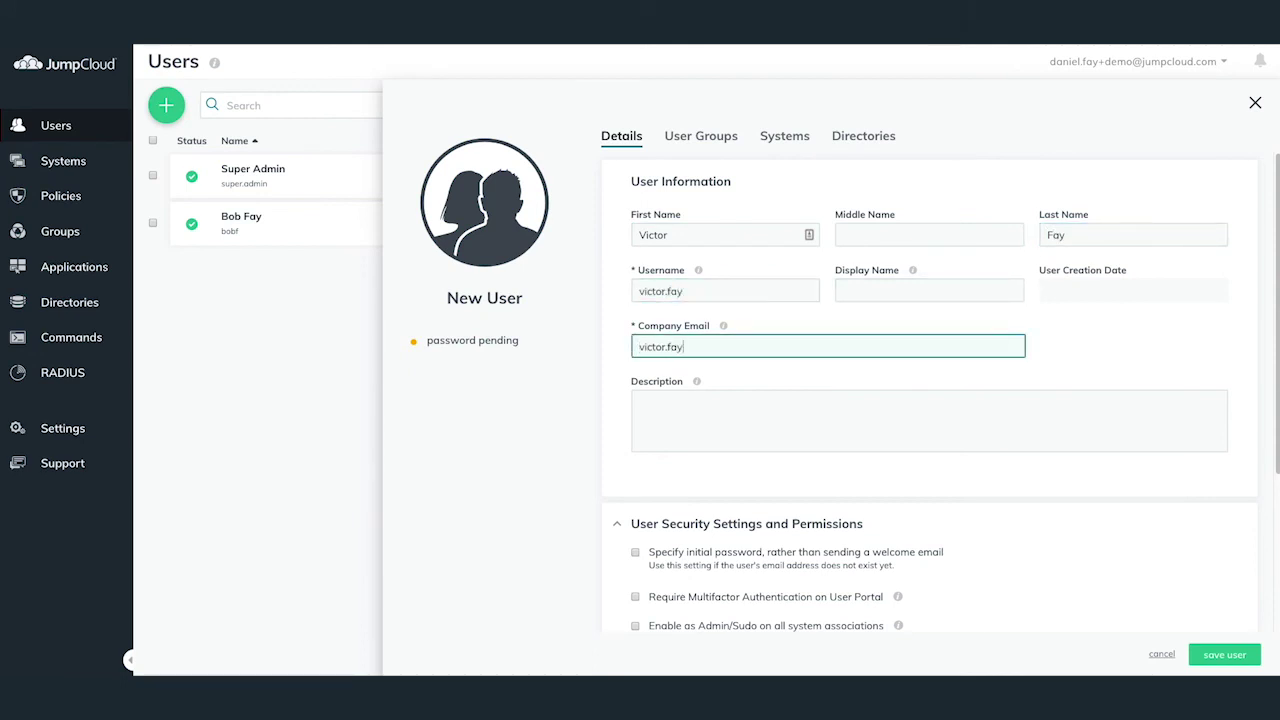
{"action": "key", "text": "Tab"}
{"action": "key", "text": "Tab"}
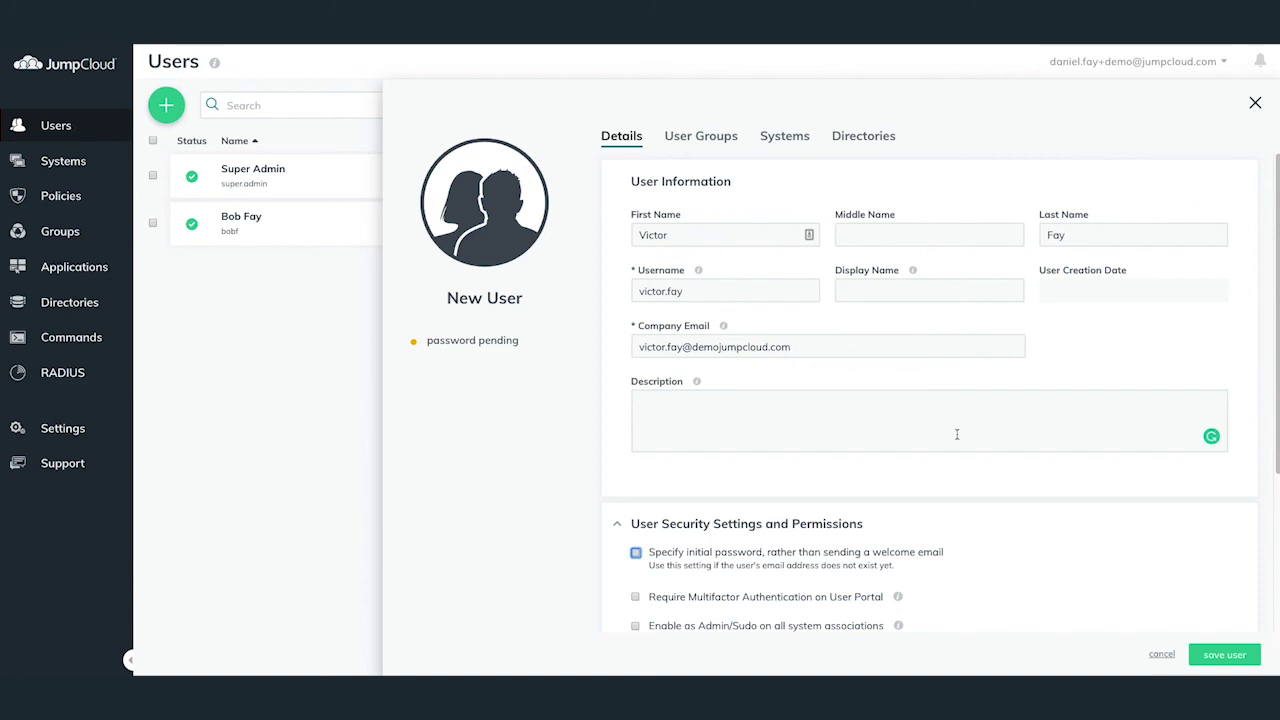
Bind the new user to the G Suite directory and save the user.
{"action": "left_click", "coordinate": [866, 136]}
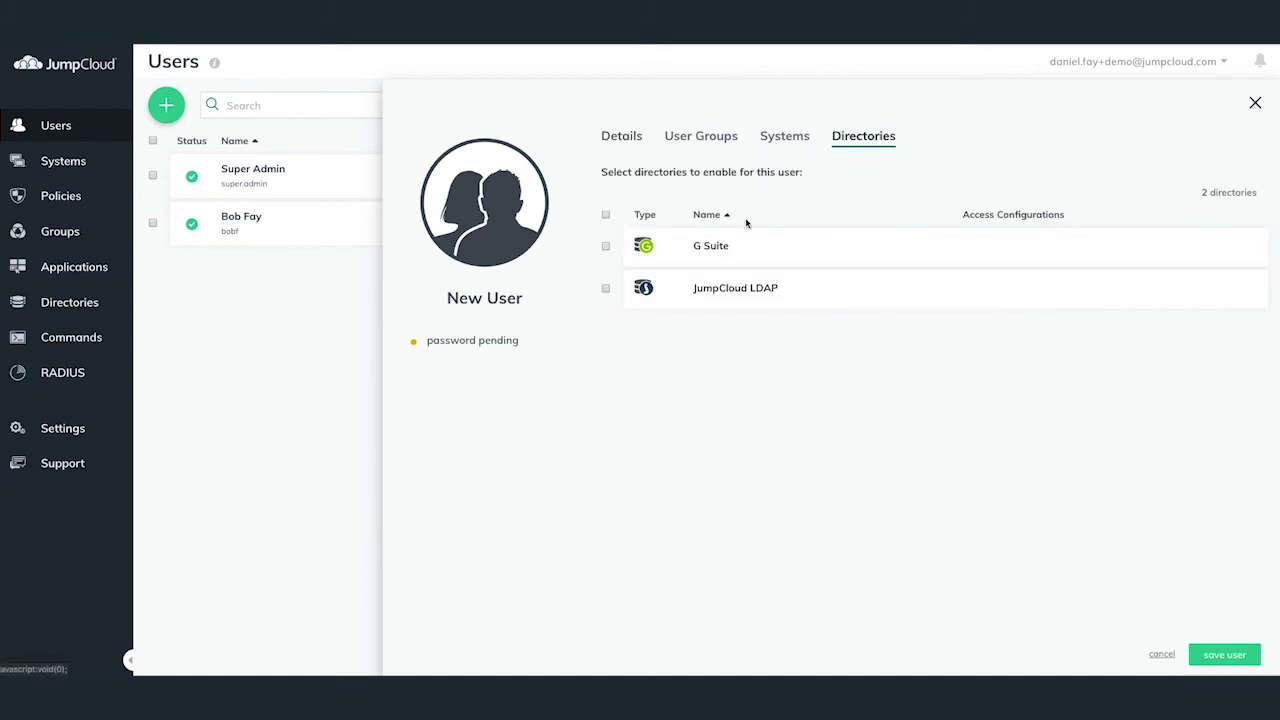
{"action": "left_click", "coordinate": [605, 247]}
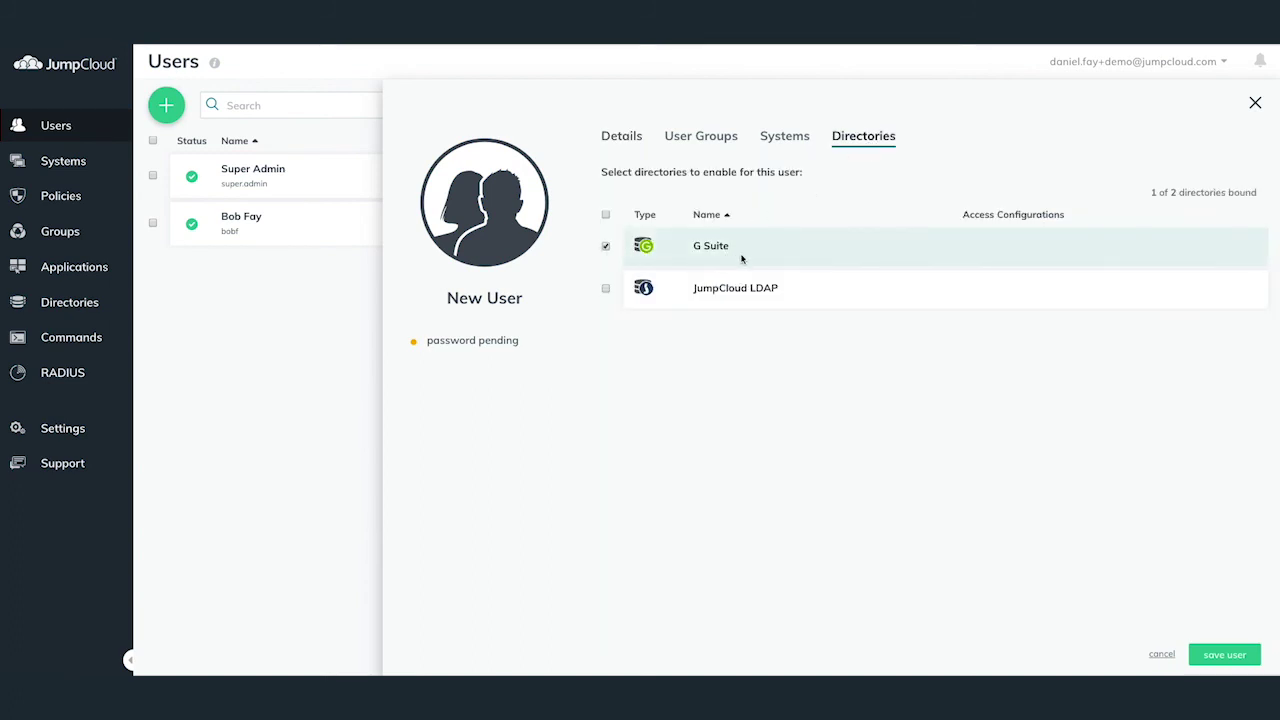
{"action": "left_click", "coordinate": [1228, 653]}
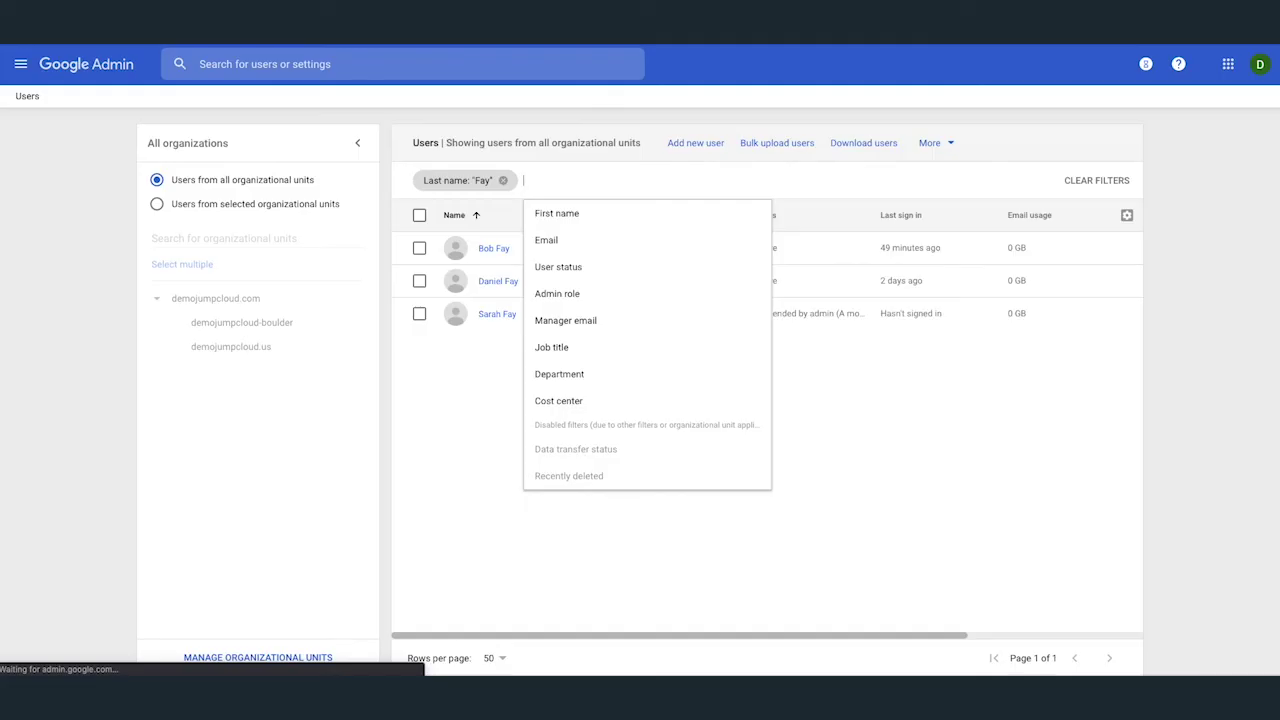
Filter Google Admin's Users list by last name and open the newly synced user's profile.
{"action": "left_click", "coordinate": [600, 213]}
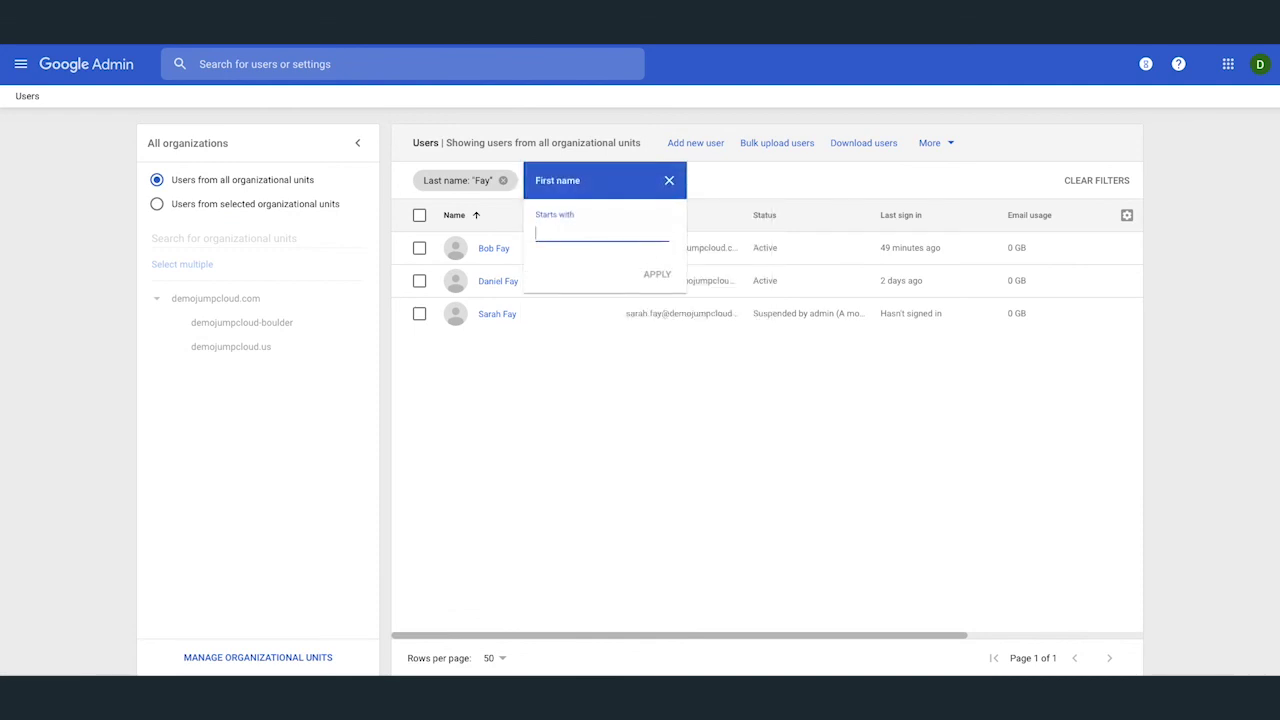
{"action": "left_click", "coordinate": [669, 180]}
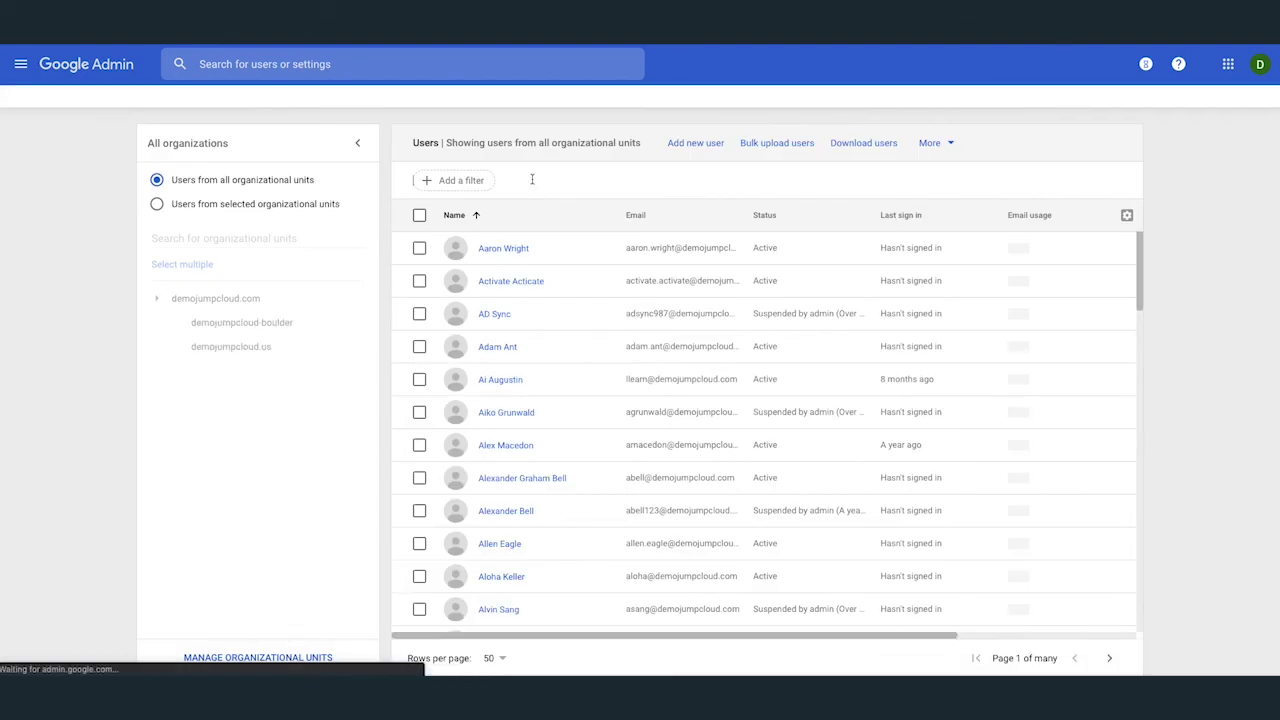
{"action": "left_click", "coordinate": [549, 235]}
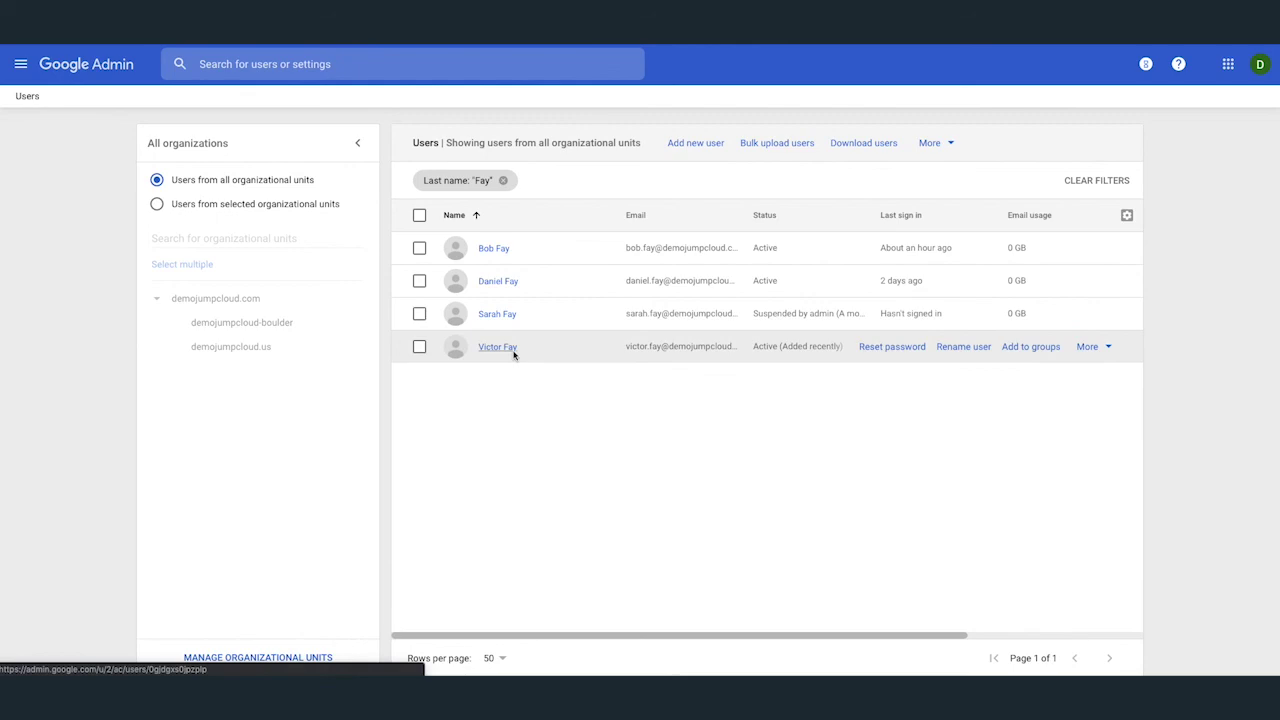
{"action": "left_click", "coordinate": [511, 348]}
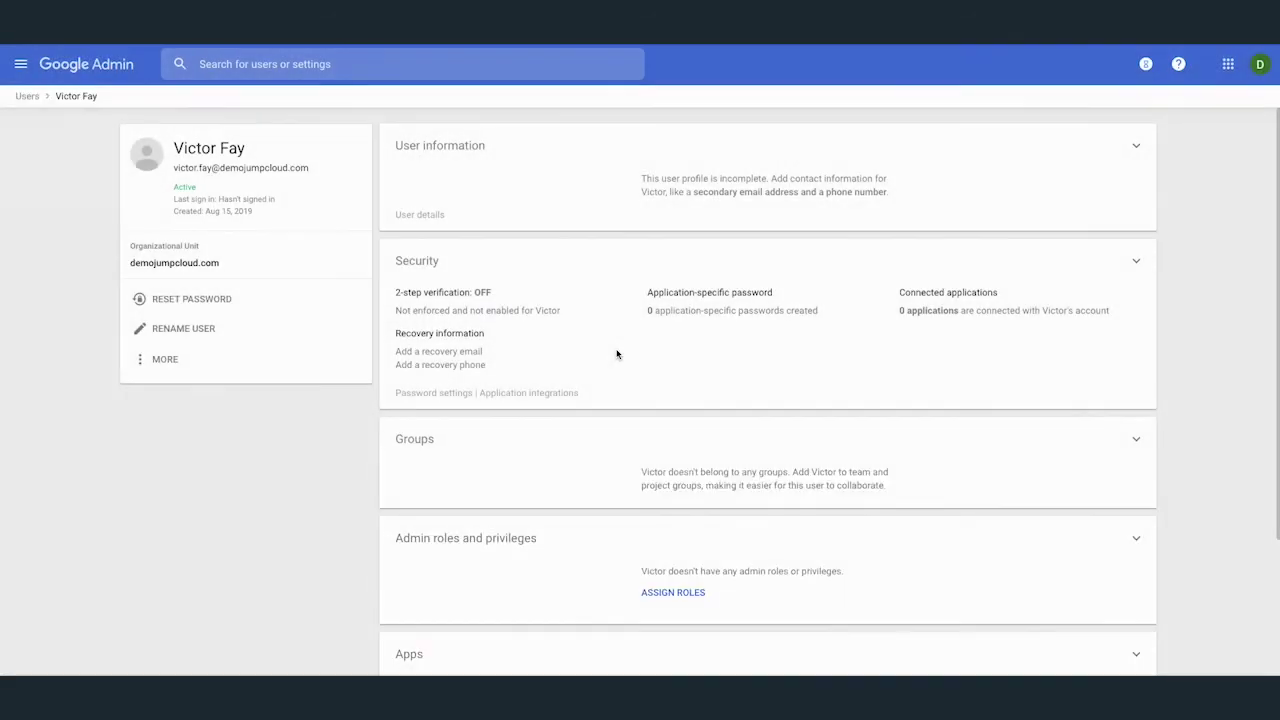